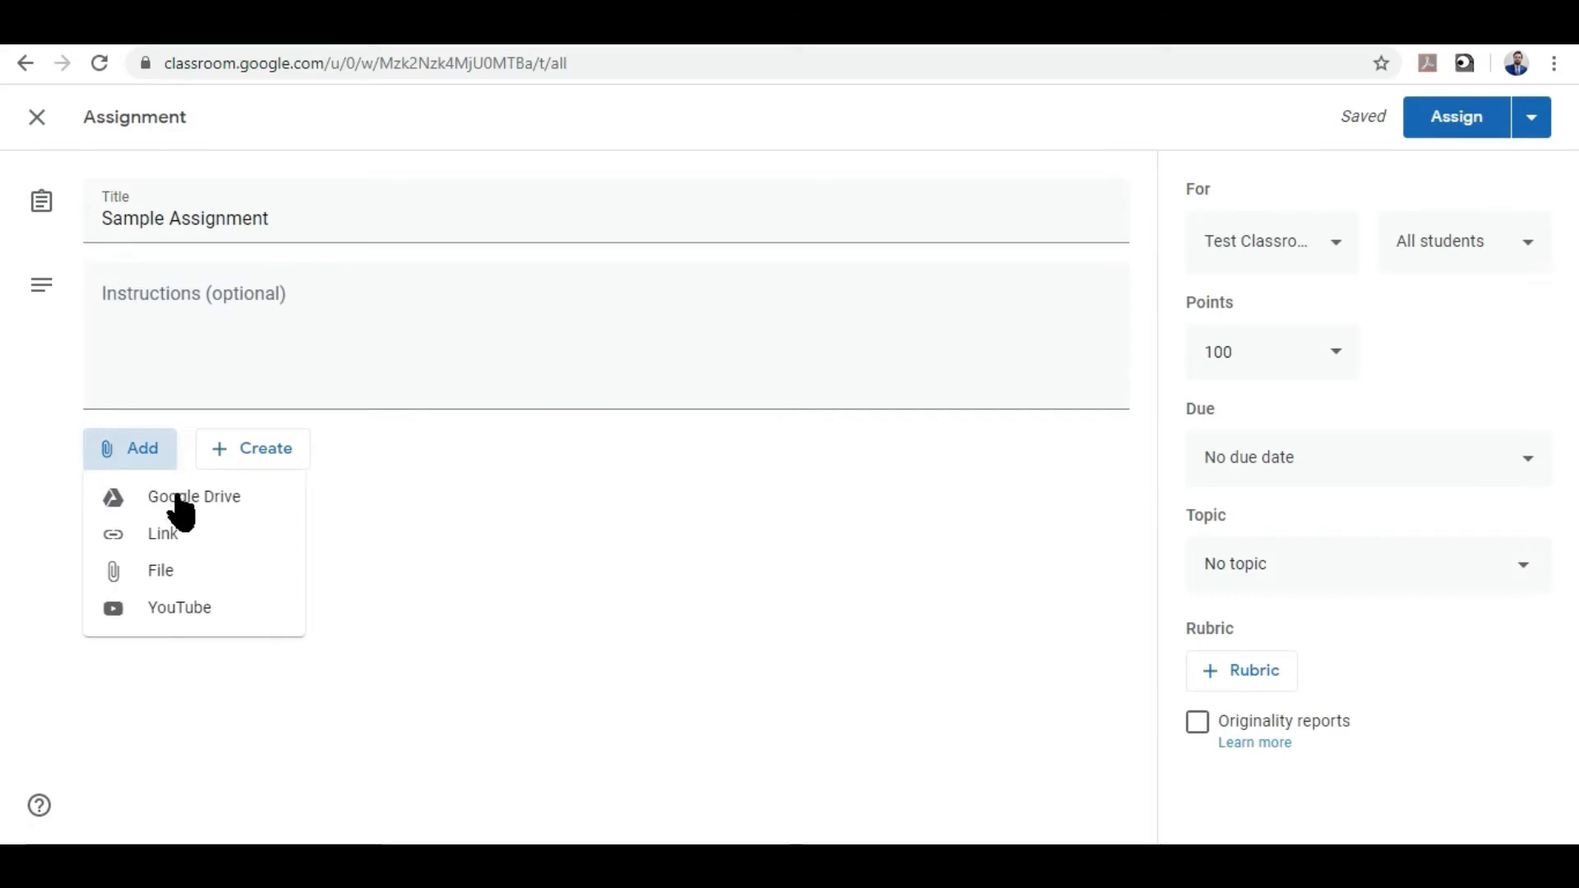
Attach the Sample Assignment Word file from the device to the assignment and make a copy for each student.
{"action": "left_click", "coordinate": [184, 569]}
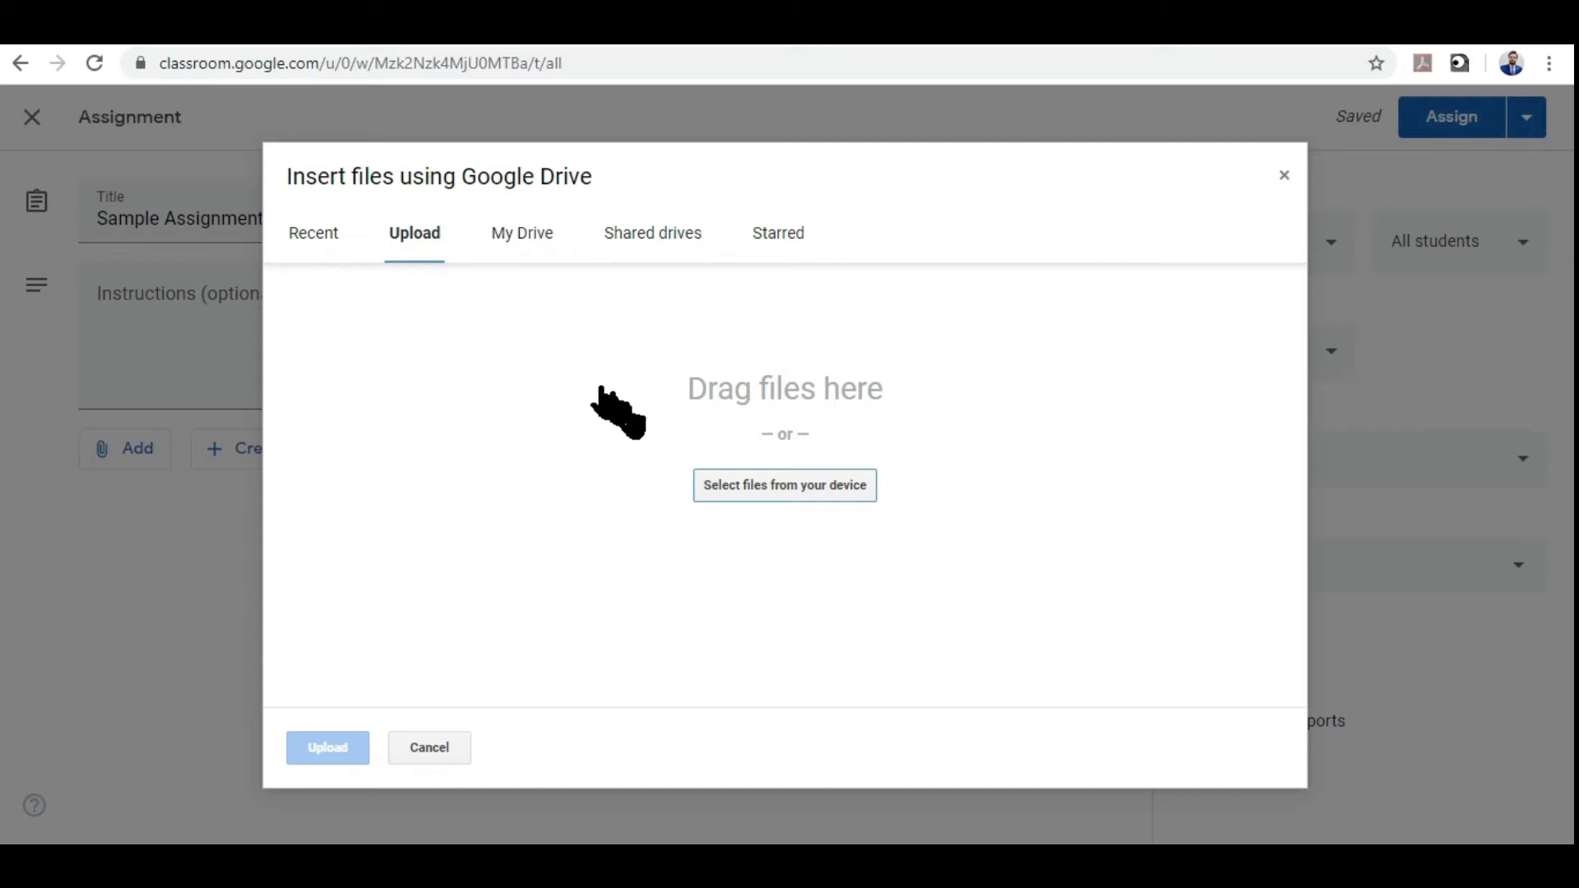
{"action": "left_click", "coordinate": [713, 489]}
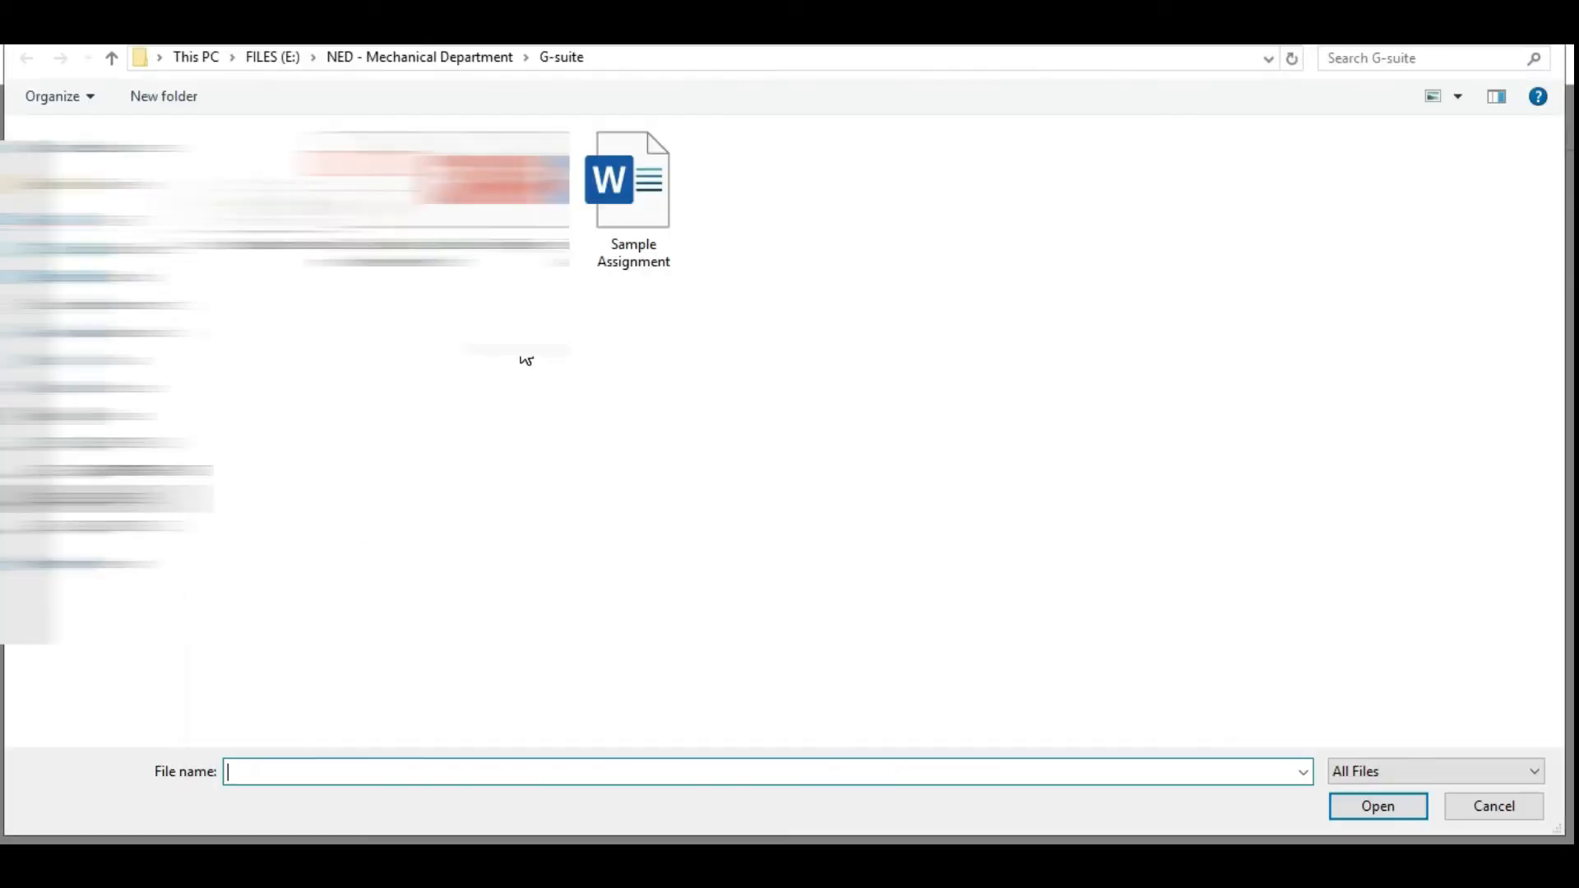
{"action": "left_click", "coordinate": [629, 201]}
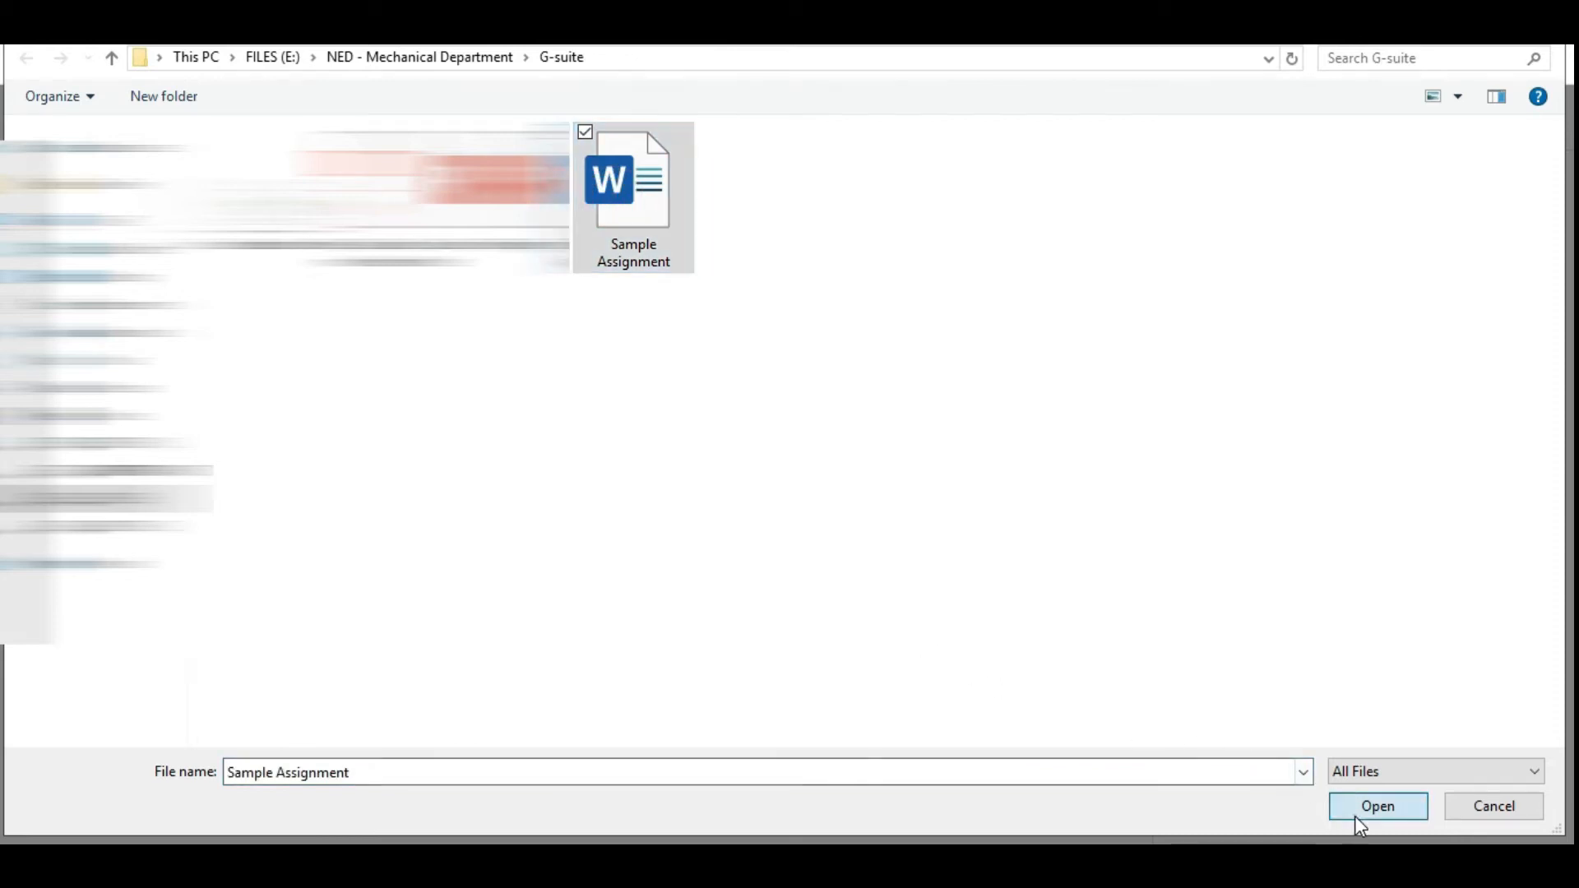
{"action": "left_click", "coordinate": [1367, 810]}
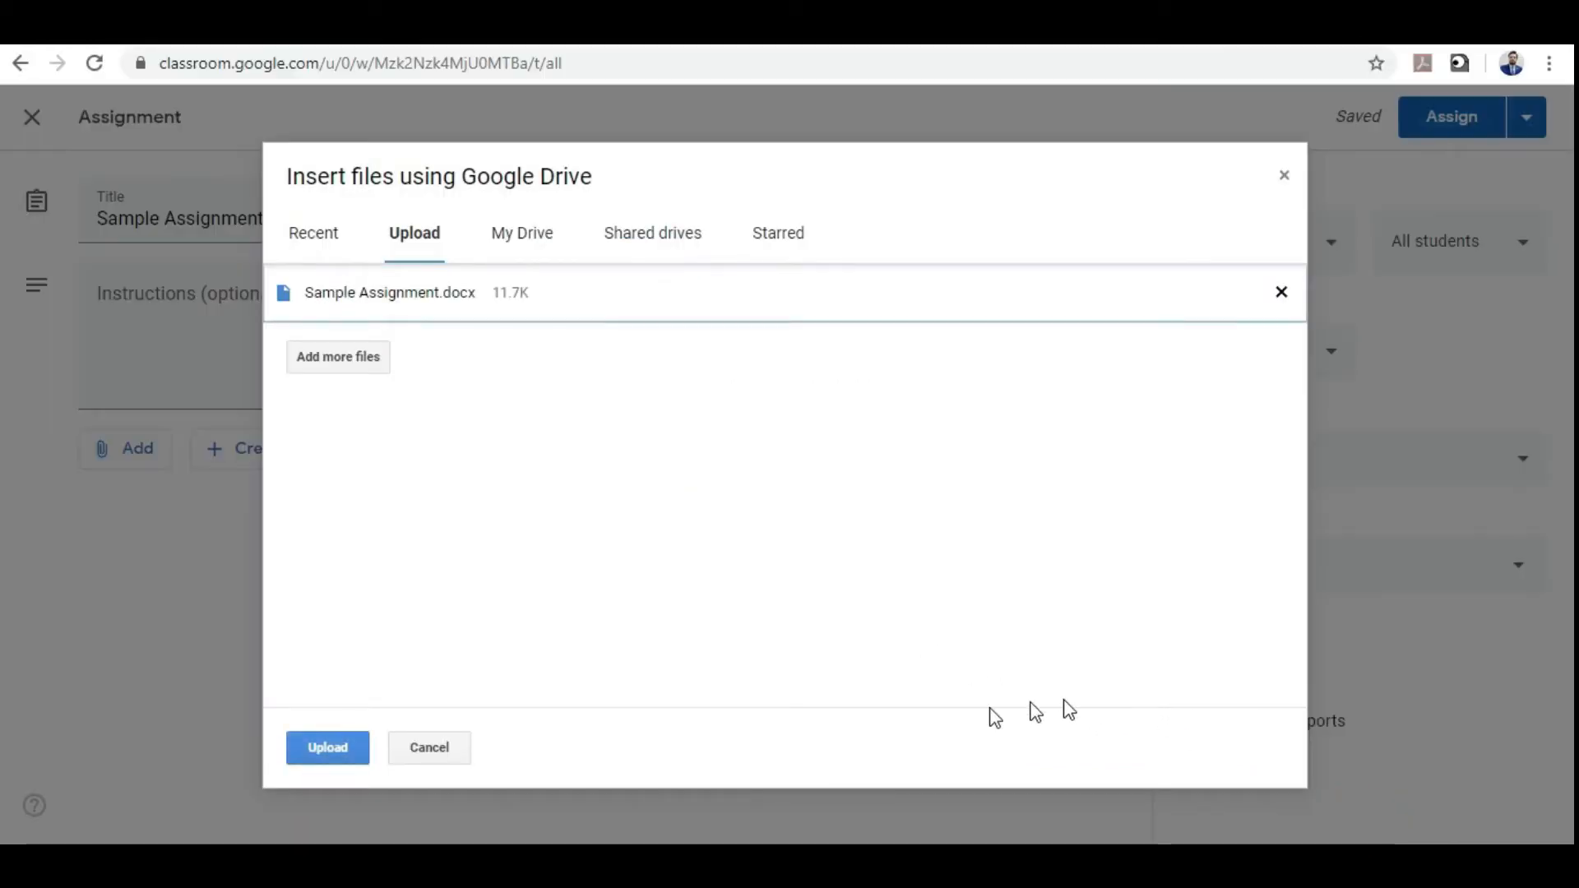
{"action": "left_click", "coordinate": [322, 757]}
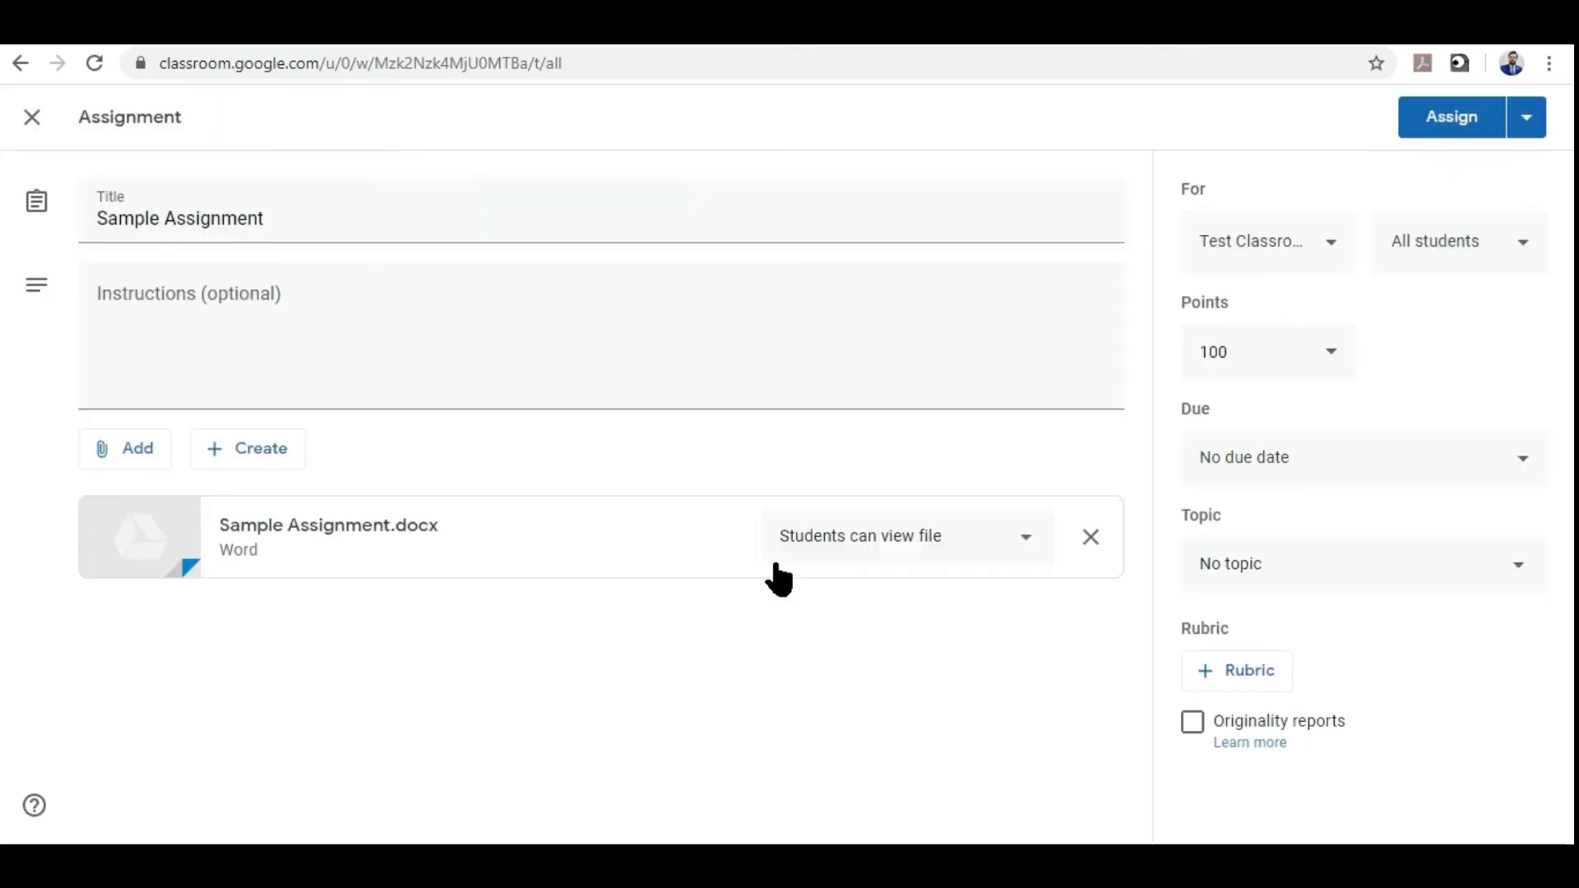
{"action": "left_click", "coordinate": [1030, 545]}
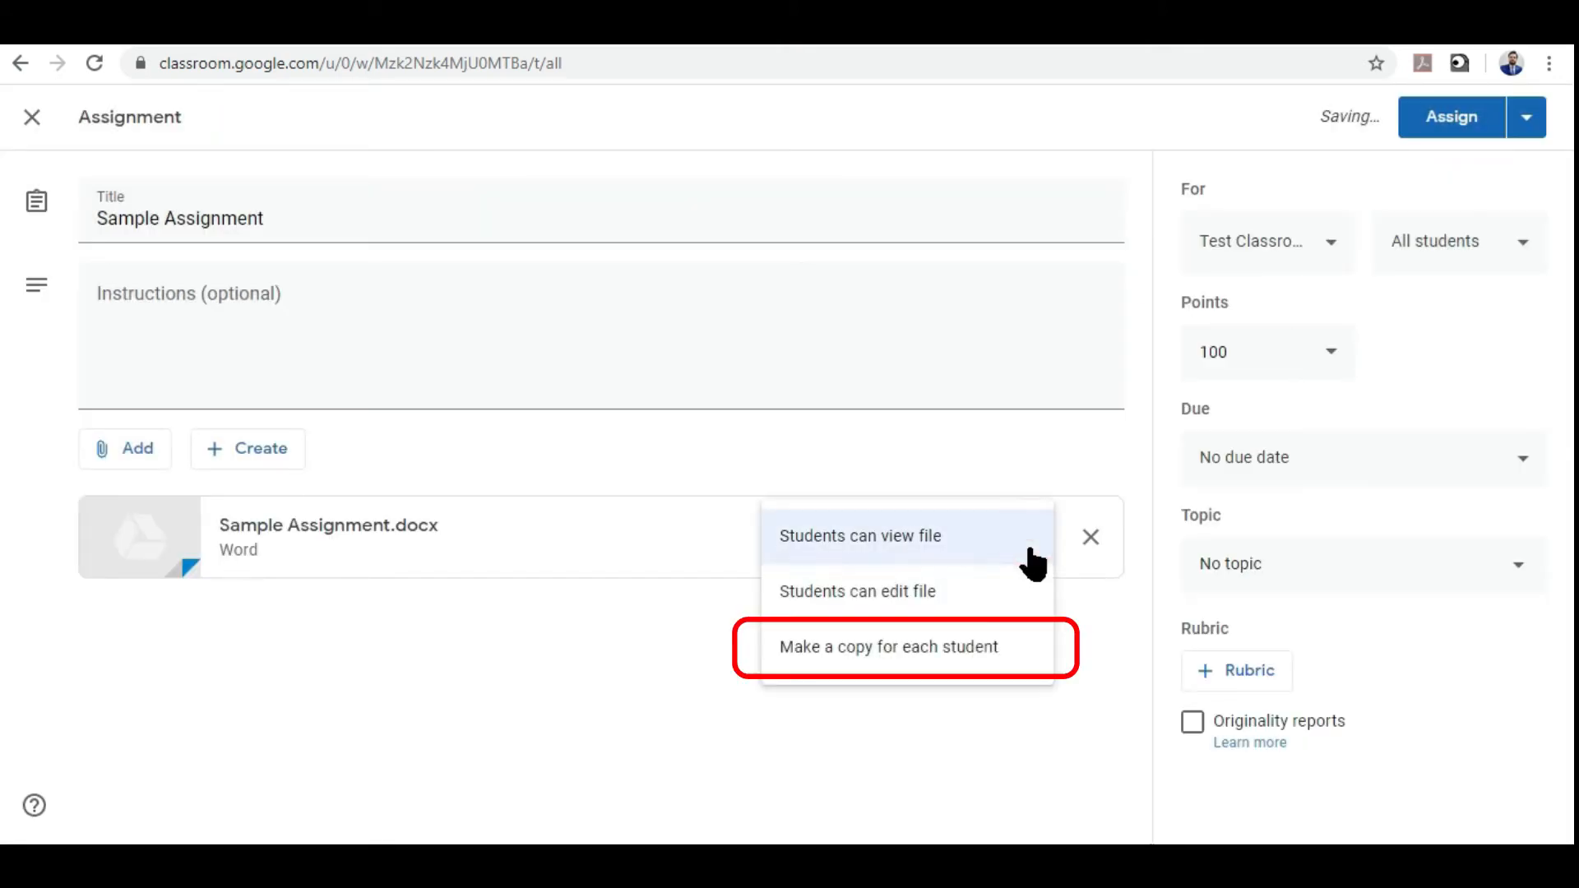
{"action": "left_click", "coordinate": [945, 676]}
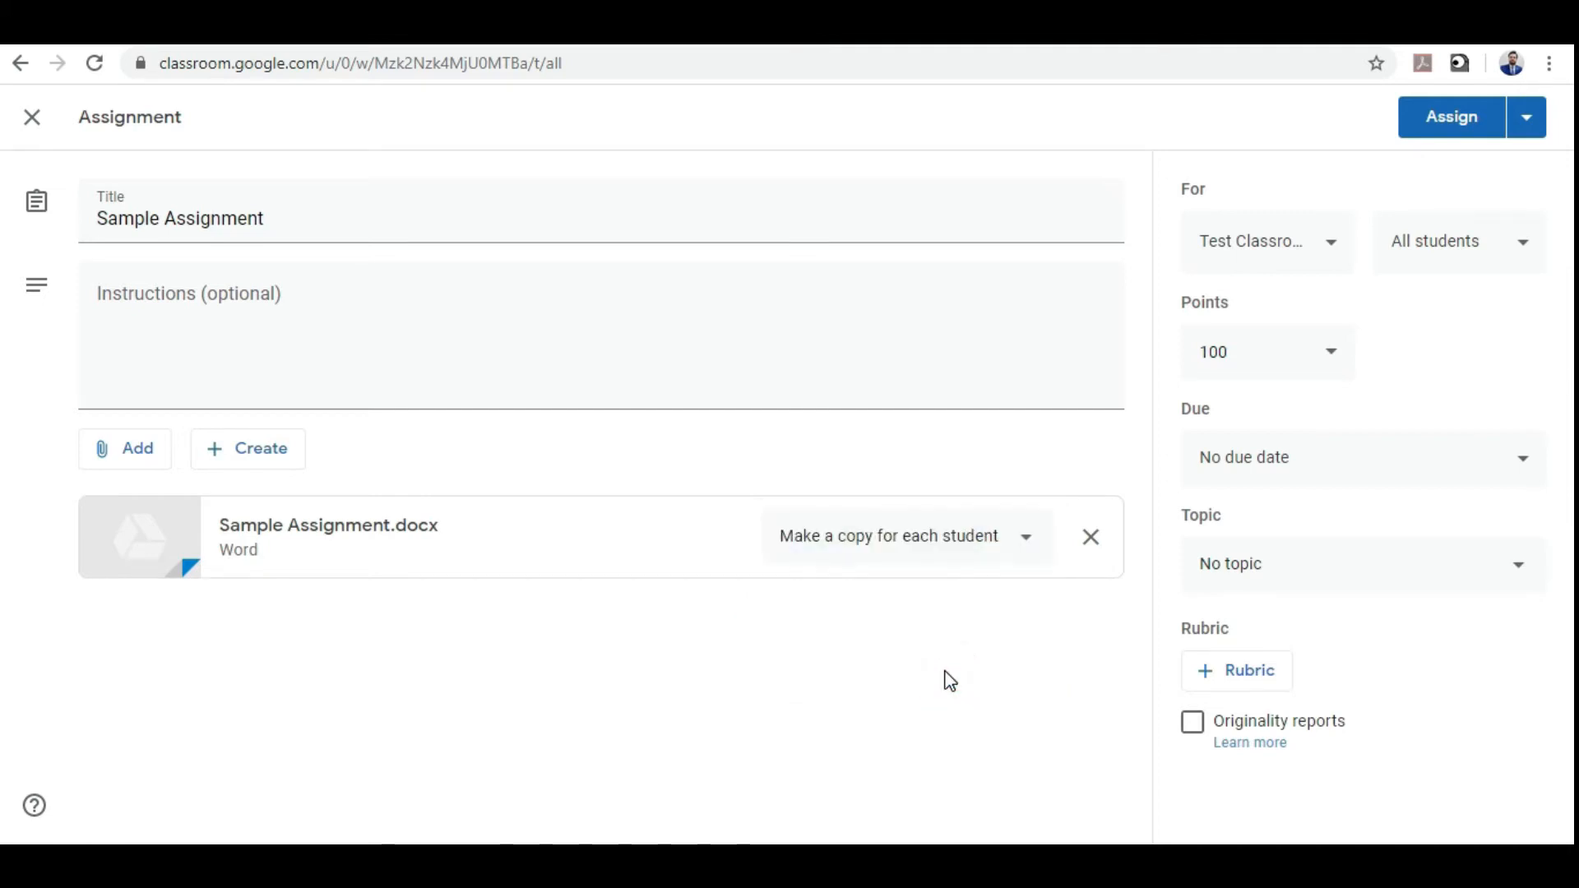
Set the assignment's points to 10 and file it under the Introduction topic.
{"action": "left_click", "coordinate": [1243, 347]}
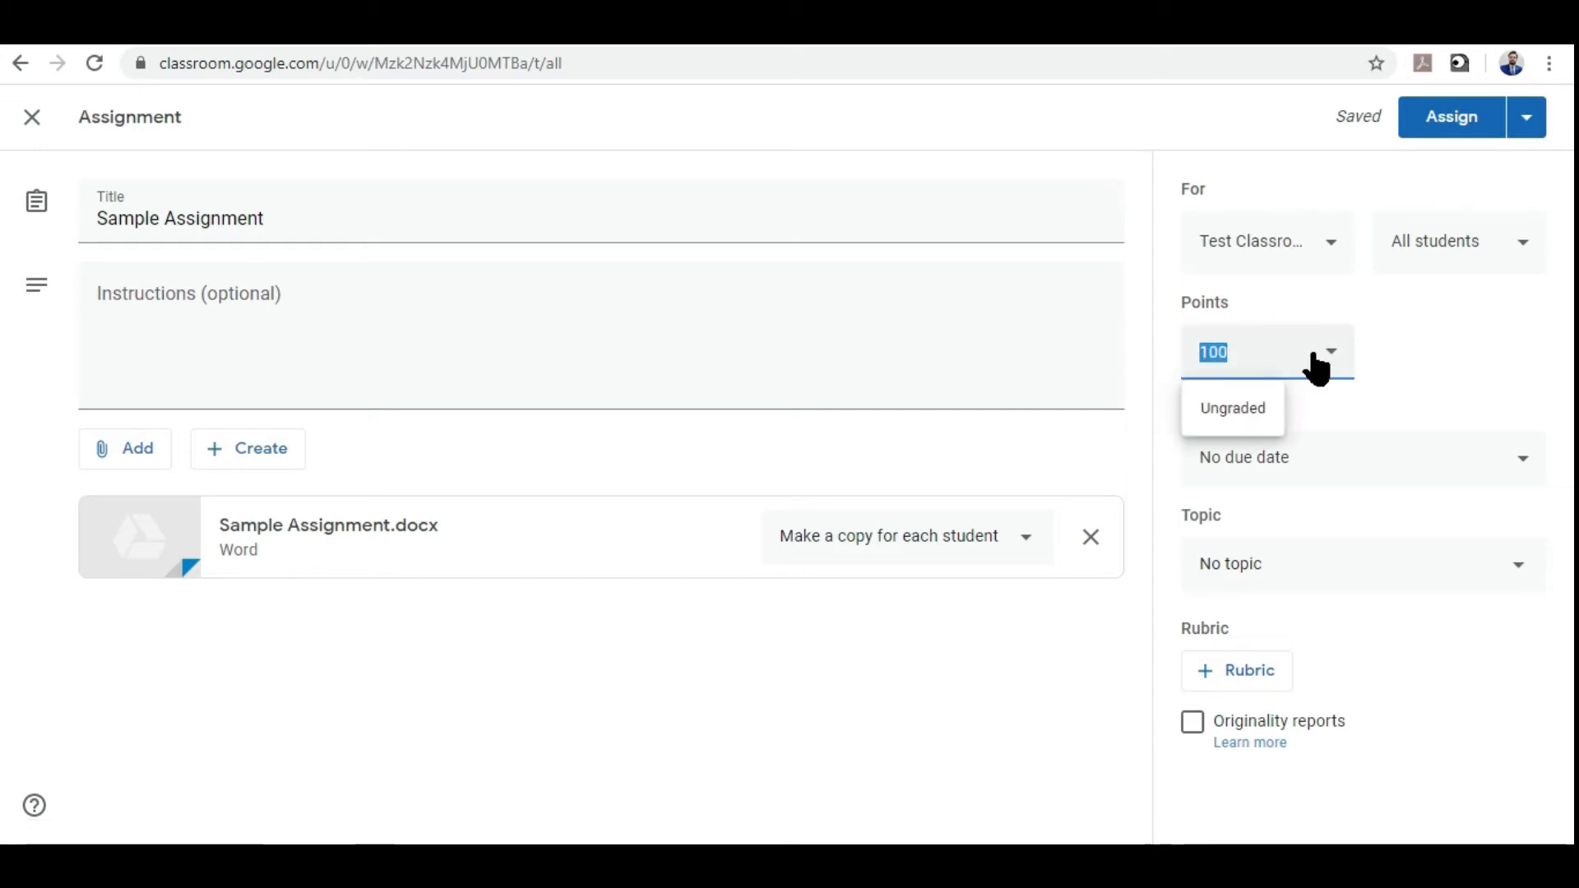
{"action": "type", "text": "10"}
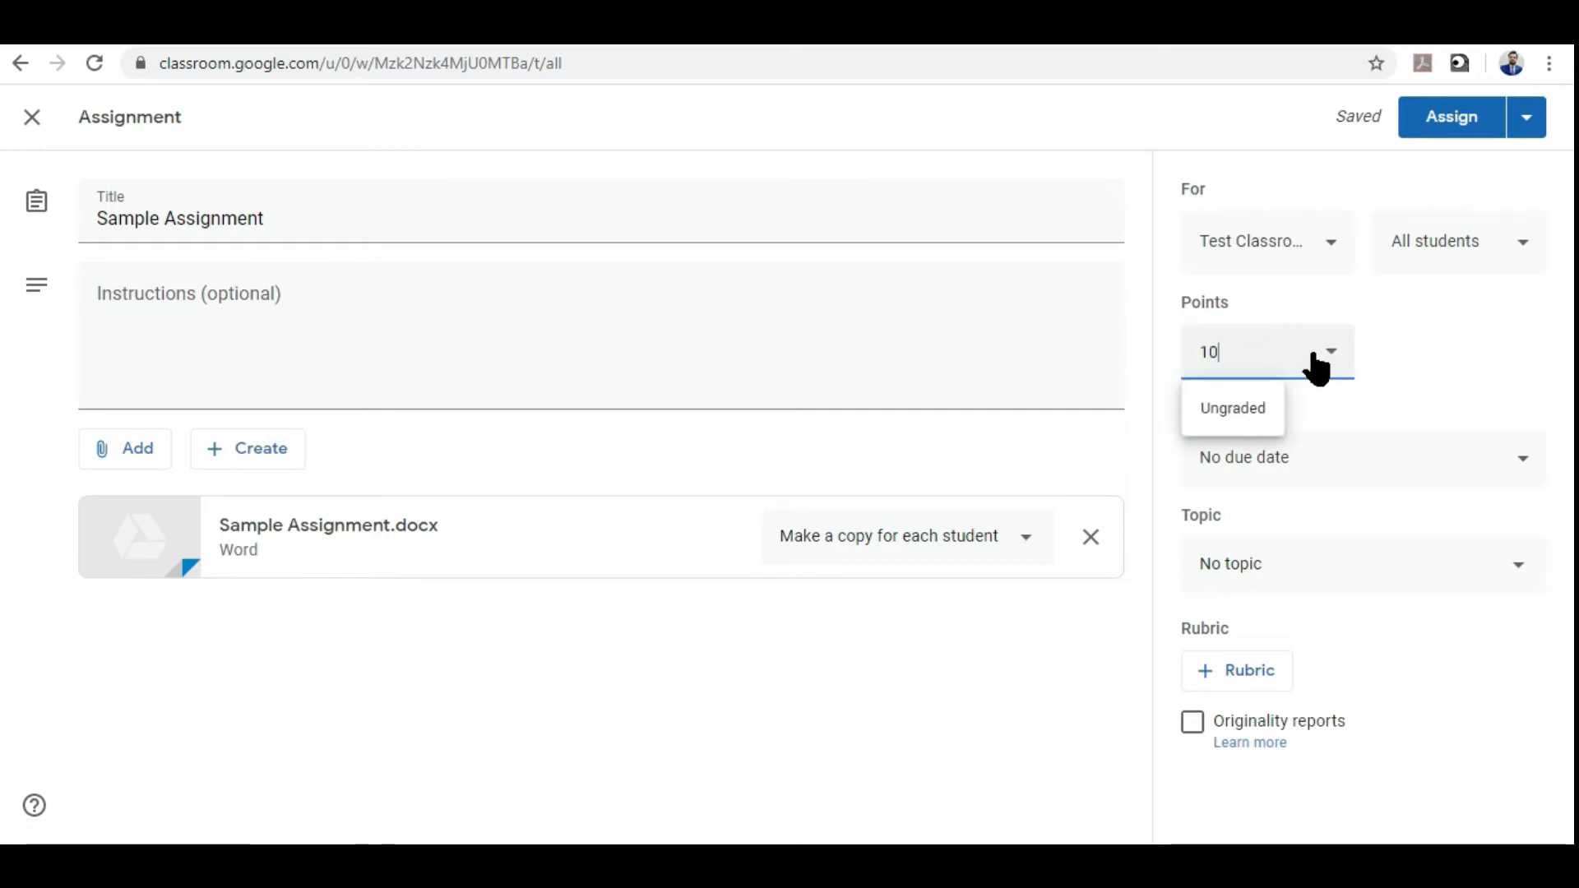
{"action": "left_click", "coordinate": [1395, 355]}
{"action": "left_click", "coordinate": [1407, 460]}
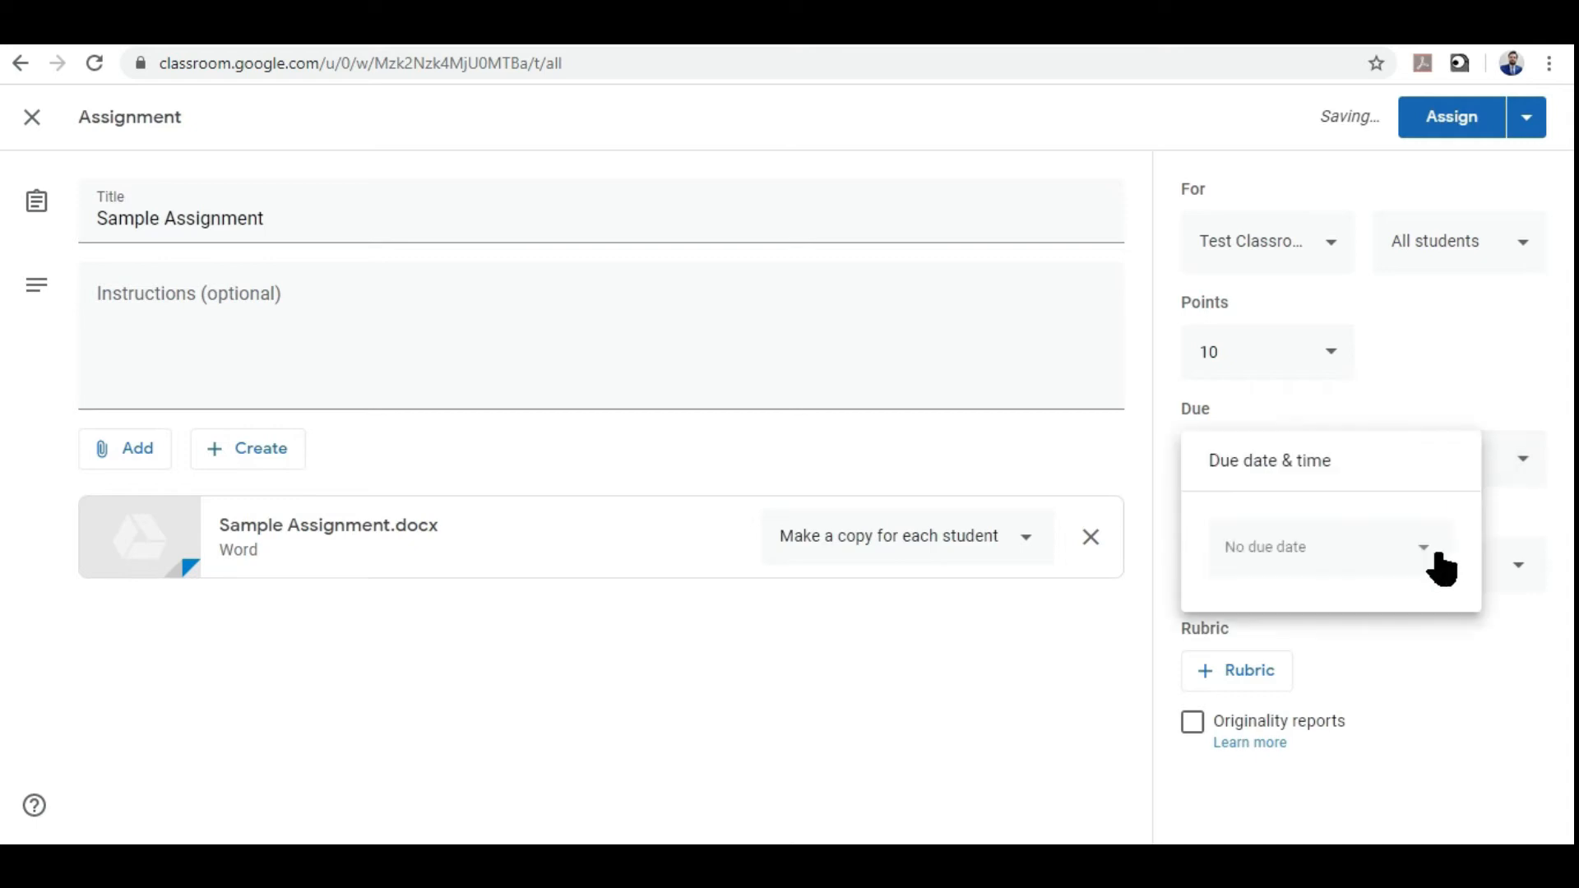
{"action": "left_click", "coordinate": [1518, 405]}
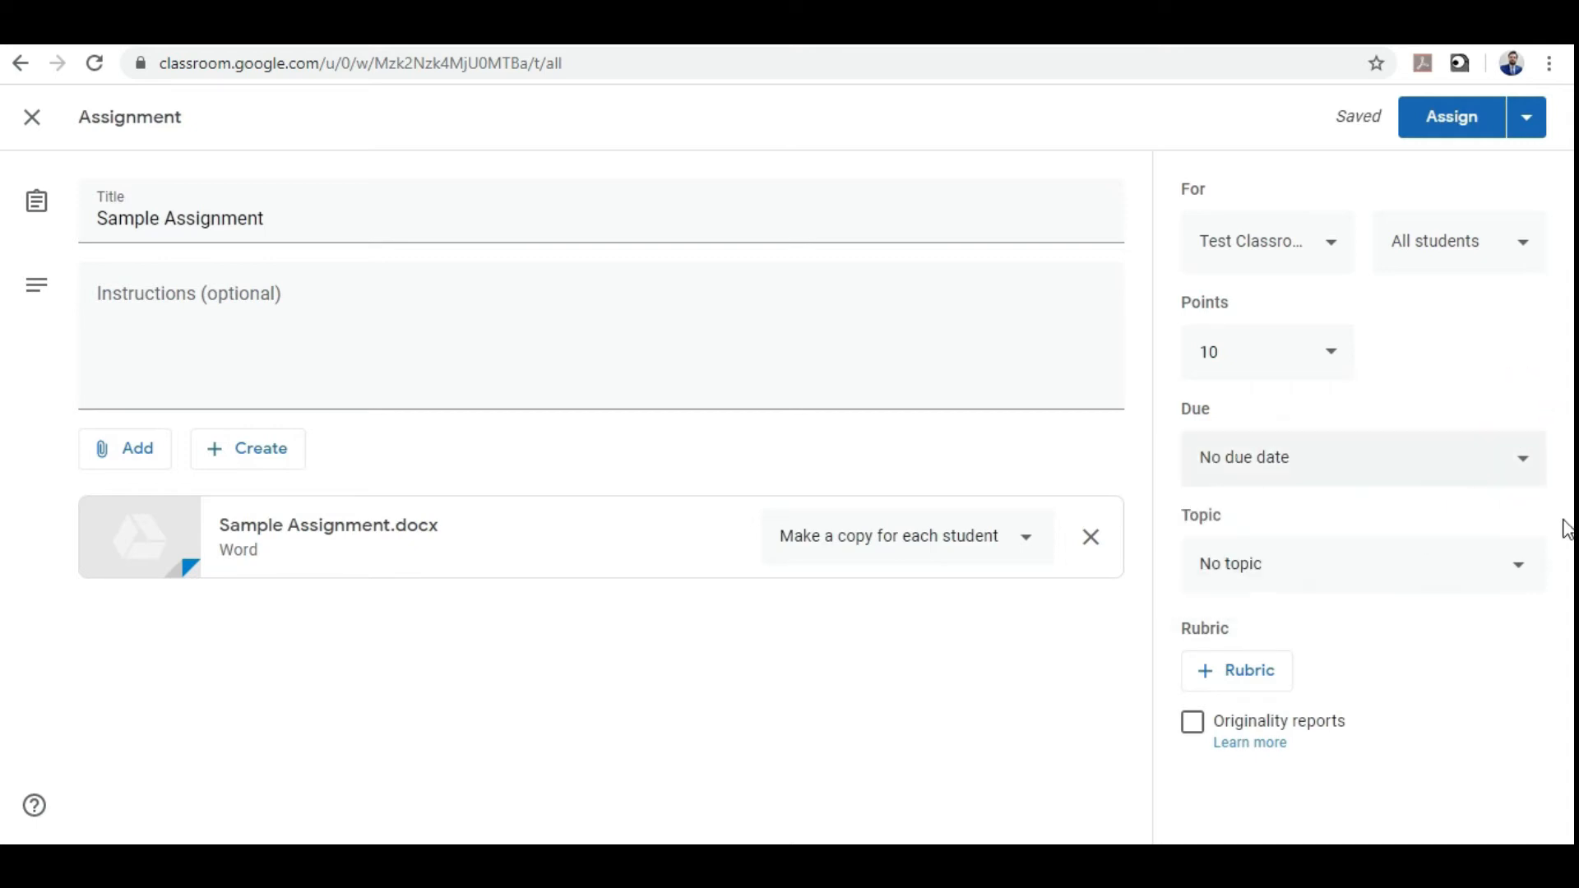
{"action": "left_click", "coordinate": [1525, 566]}
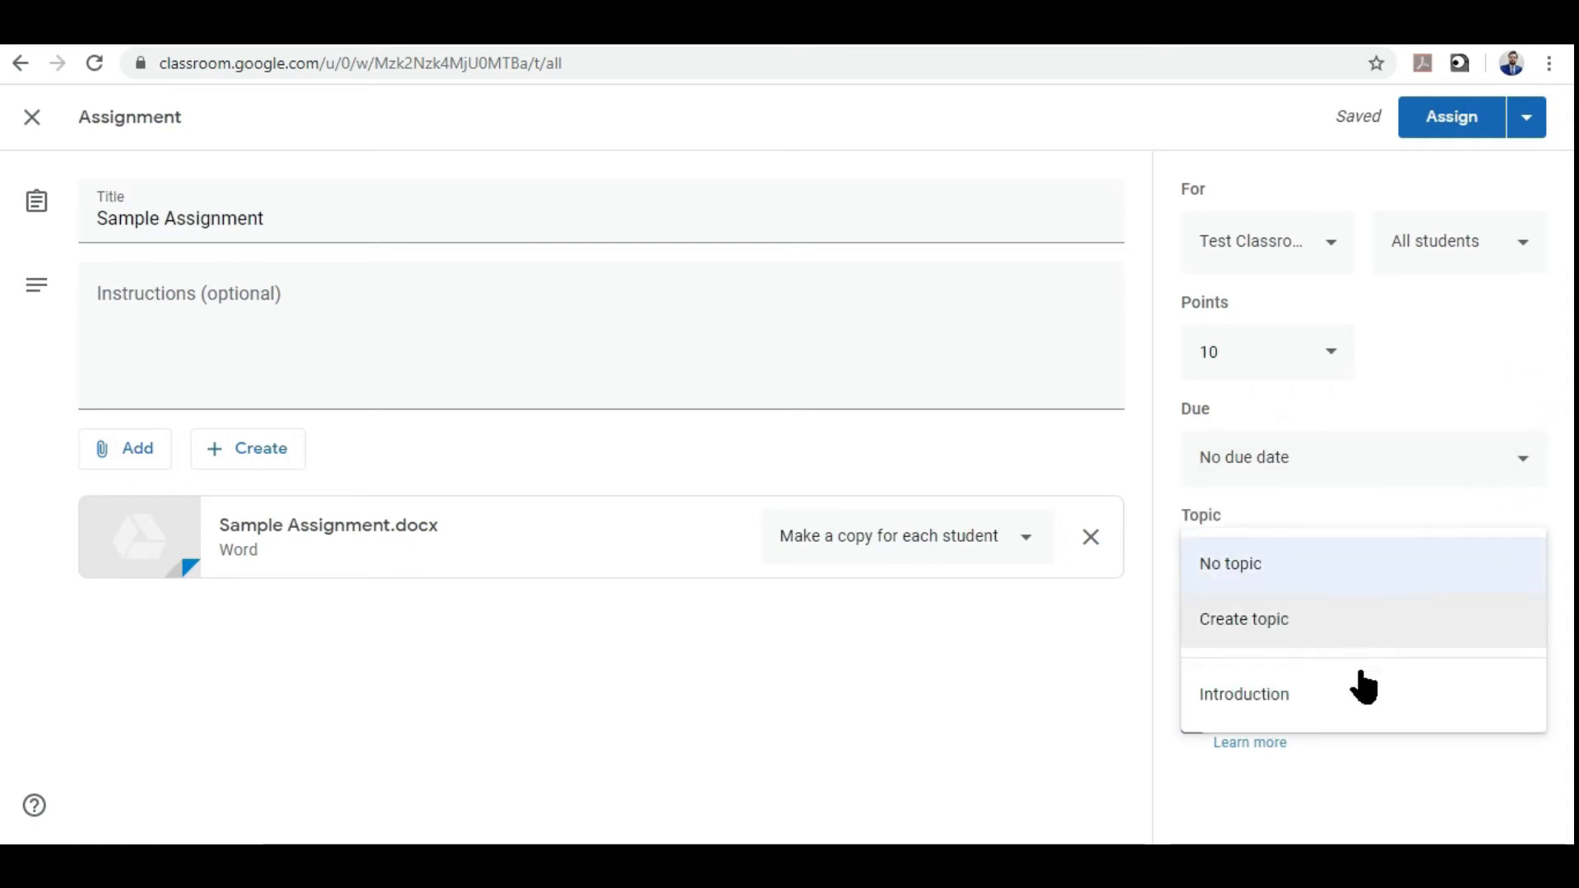
{"action": "left_click", "coordinate": [1302, 708]}
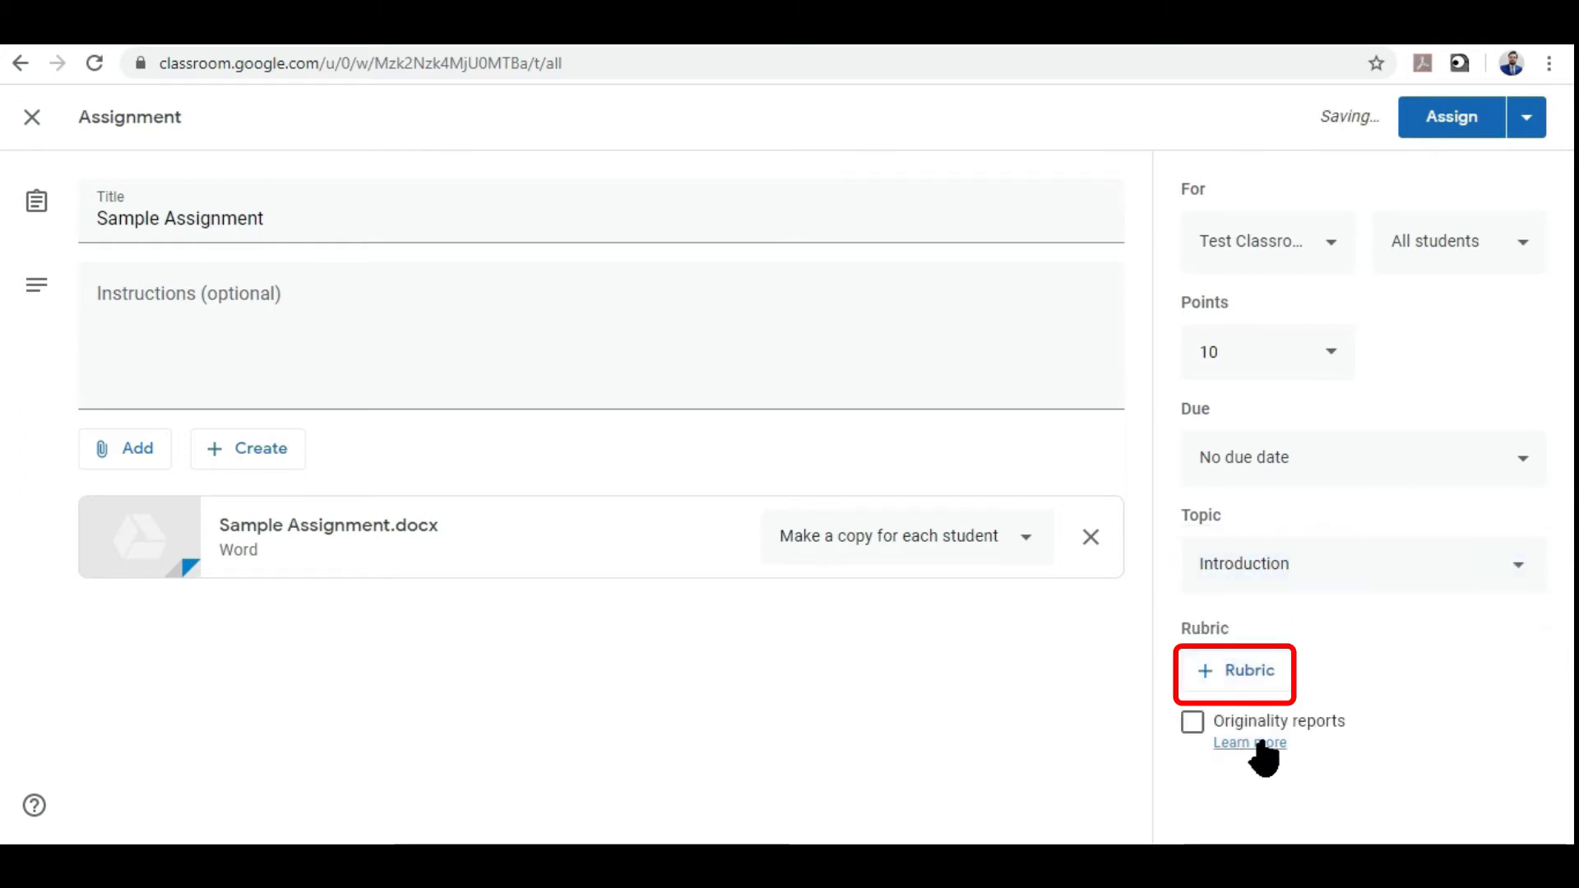
Create a new rubric for the assignment with its points sorted in descending order.
{"action": "left_click", "coordinate": [1251, 674]}
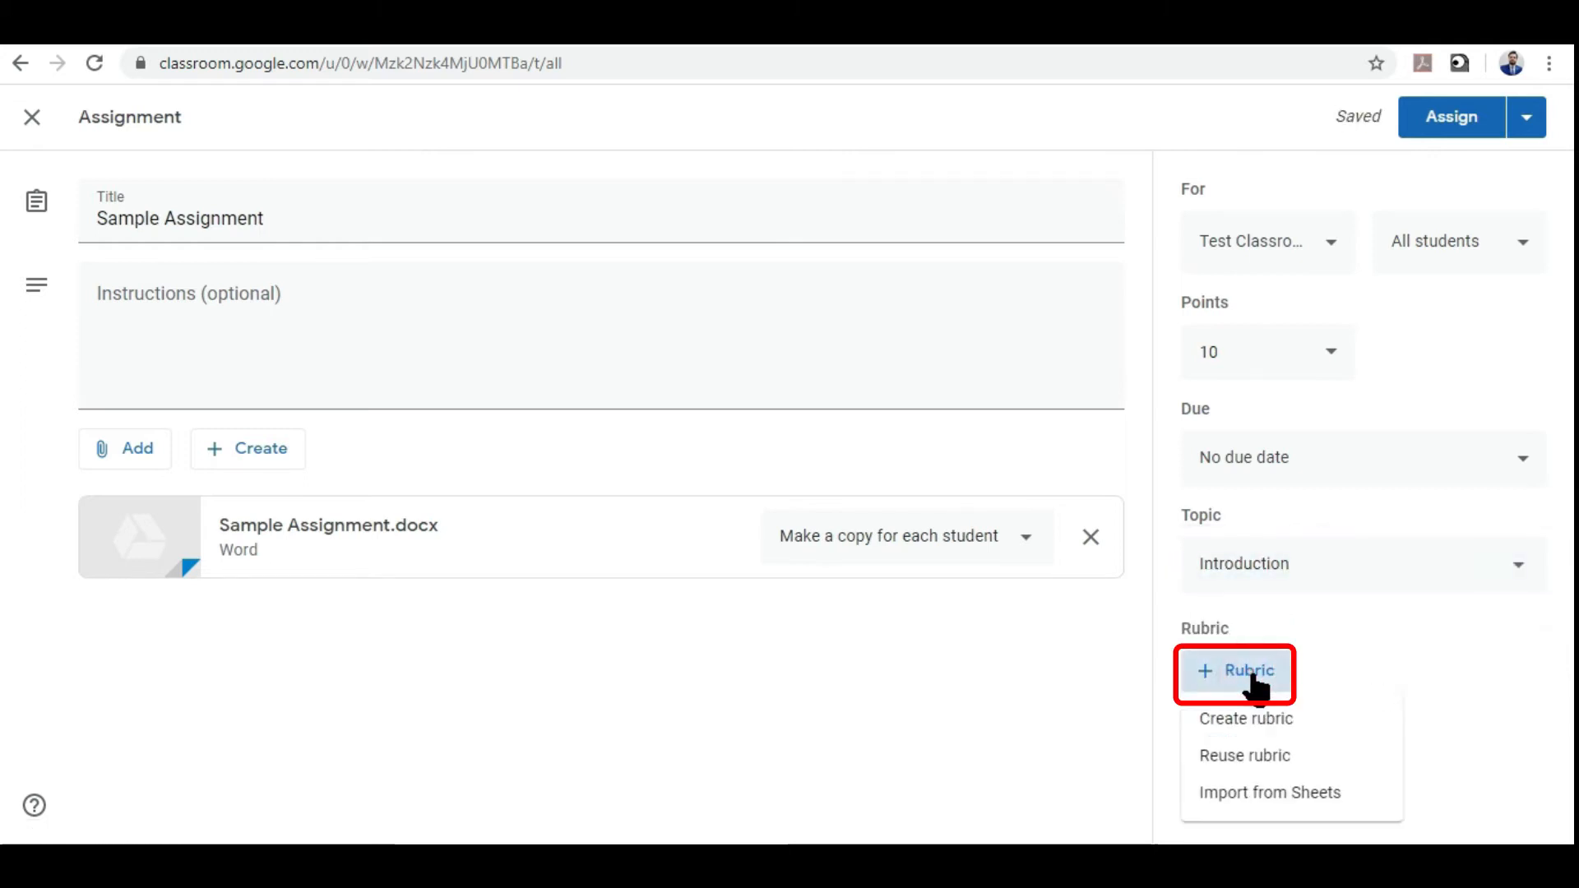
{"action": "left_click", "coordinate": [1298, 717]}
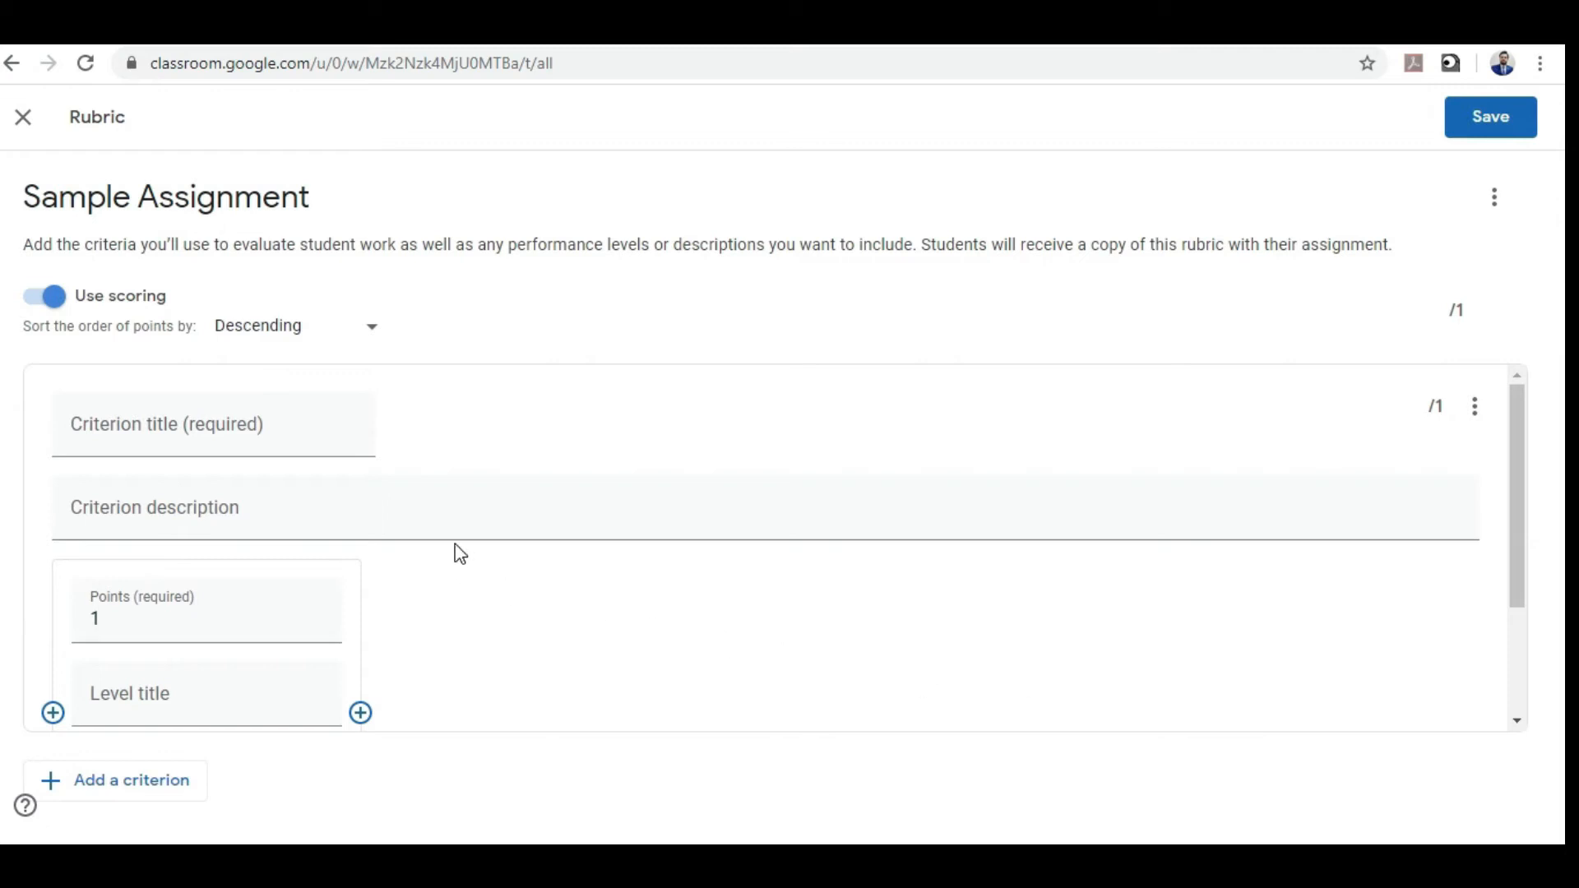
{"action": "left_click", "coordinate": [375, 331]}
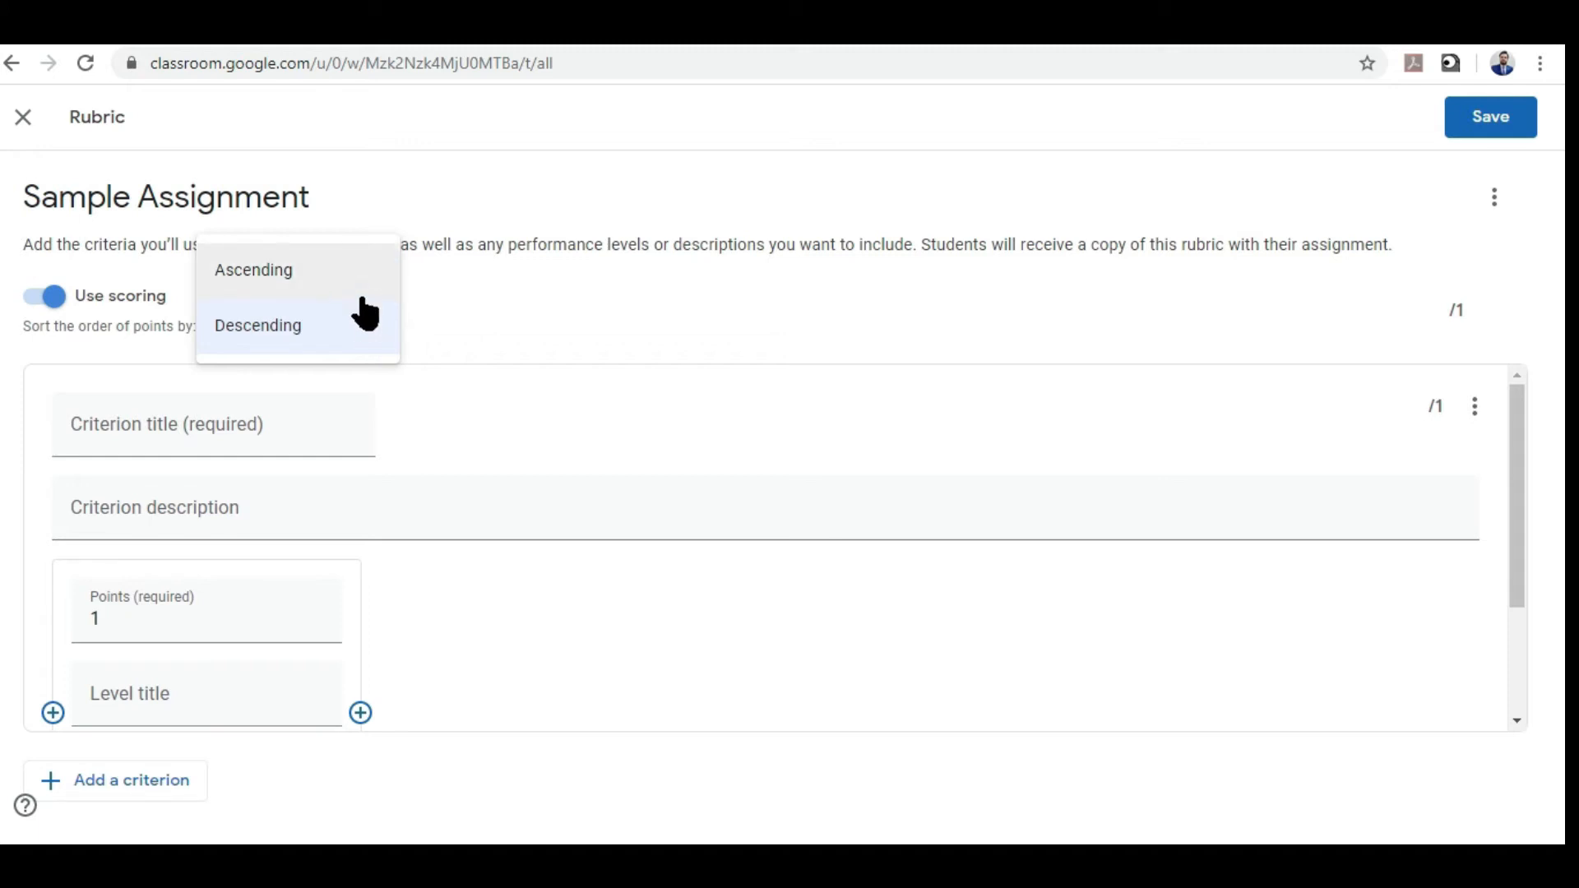
{"action": "left_click", "coordinate": [339, 333]}
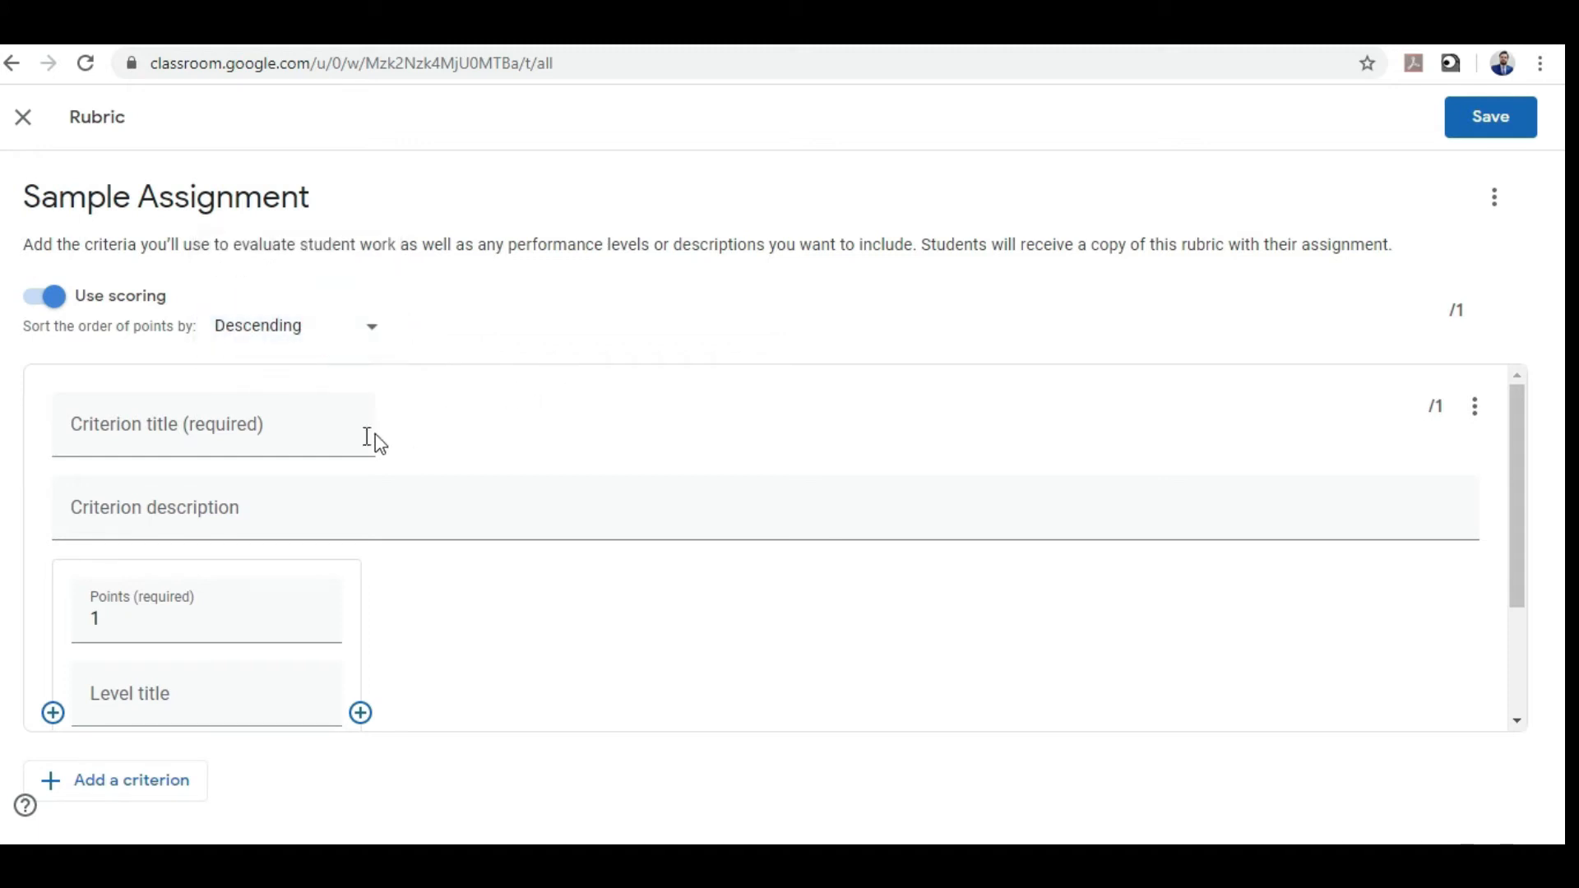
Title the rubric's first criterion "Identification of Problem".
{"action": "left_click", "coordinate": [279, 439]}
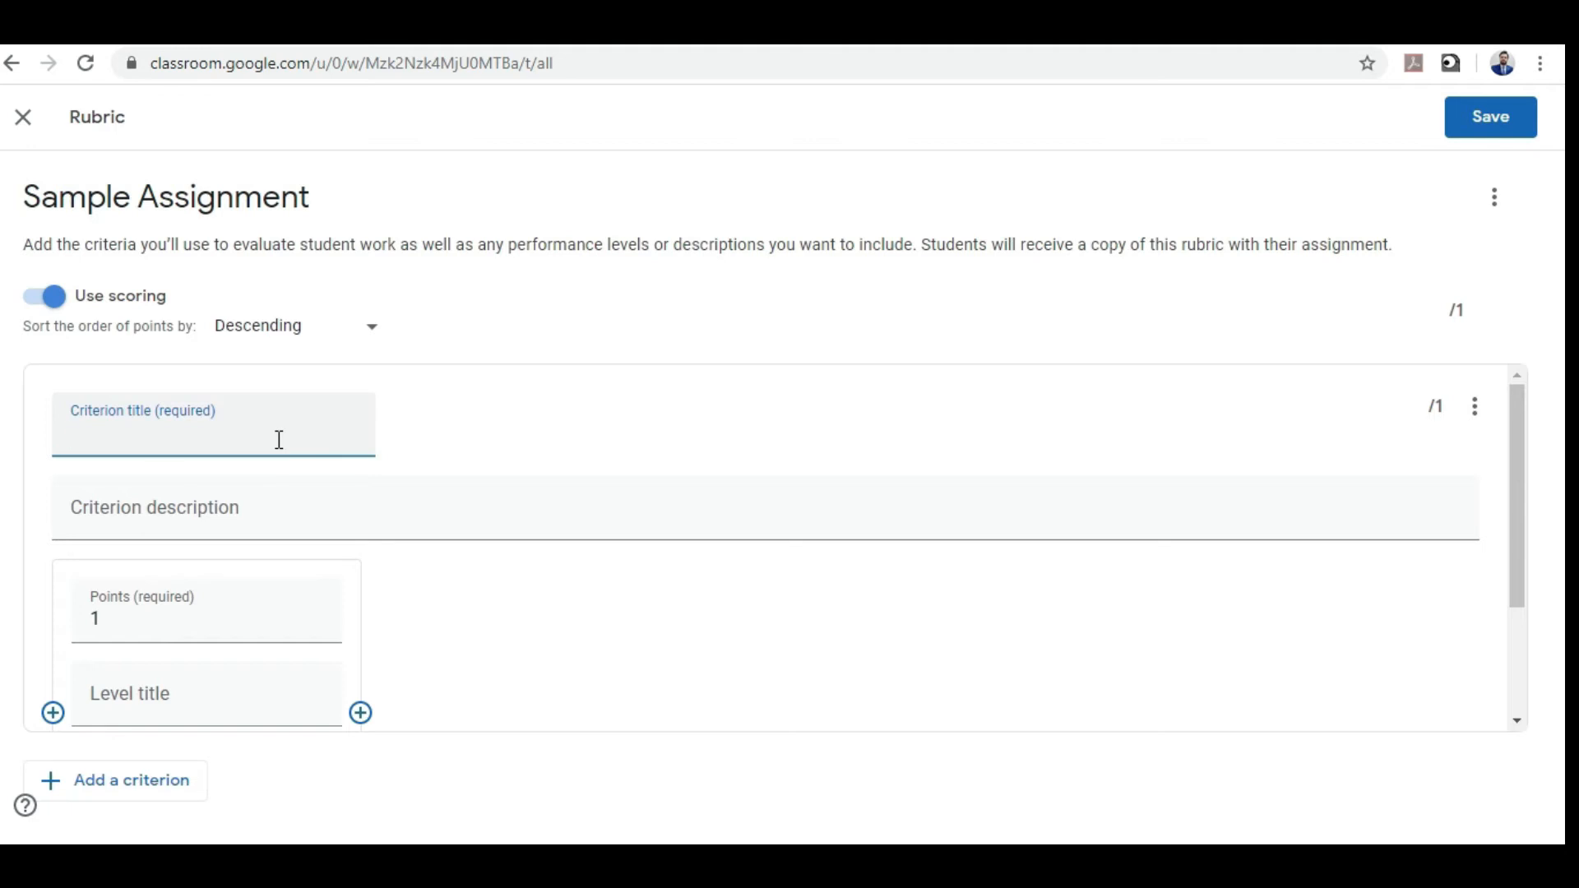
{"action": "type", "text": "Identification of Problem"}
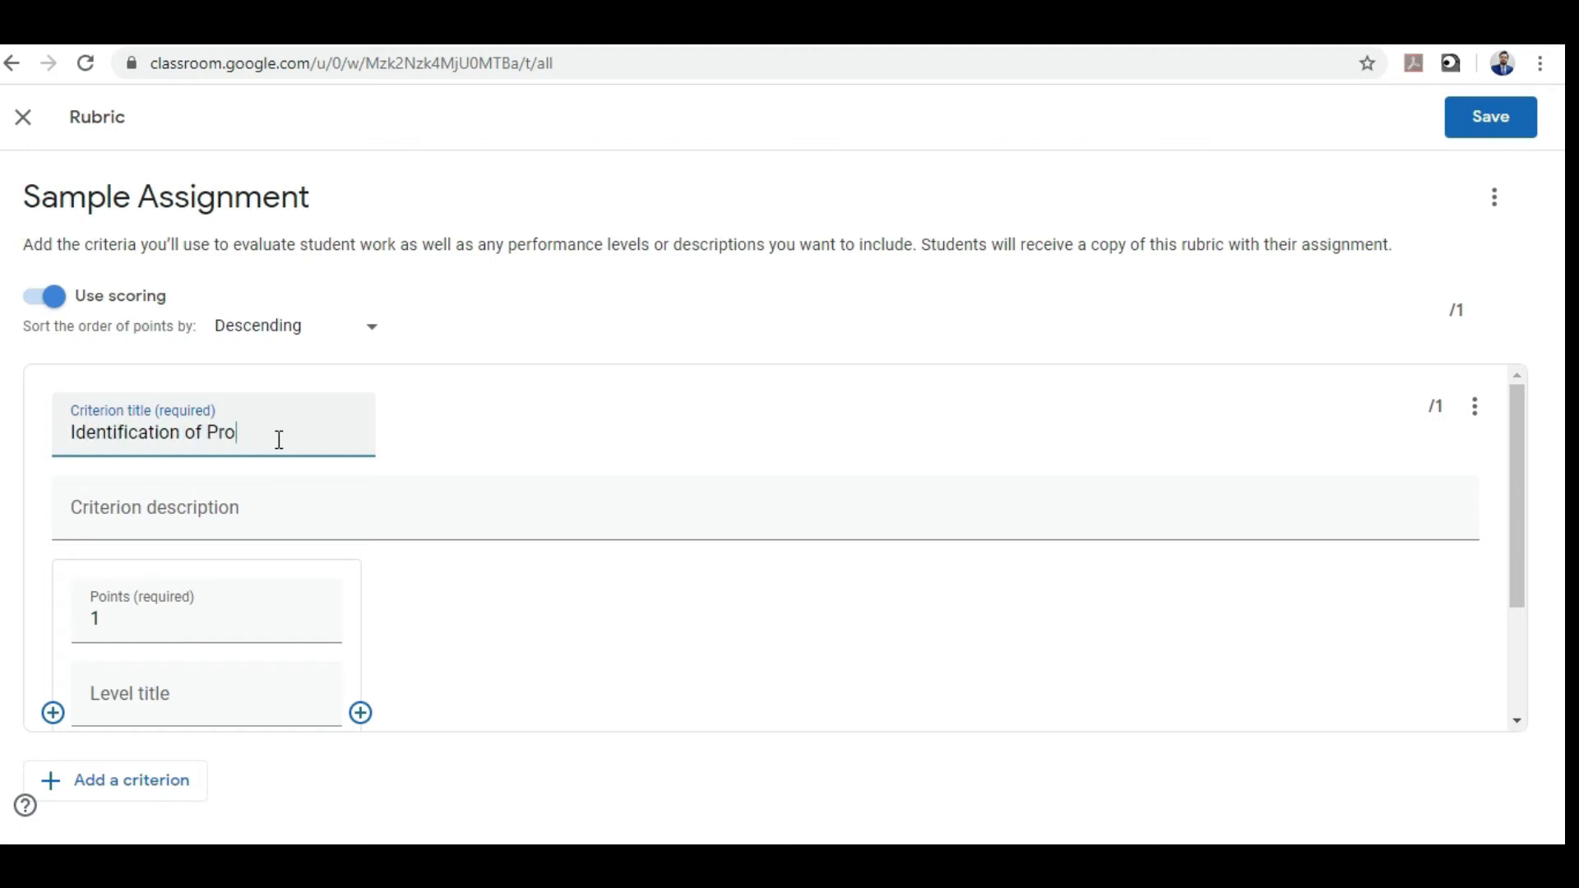
{"action": "left_click", "coordinate": [273, 503]}
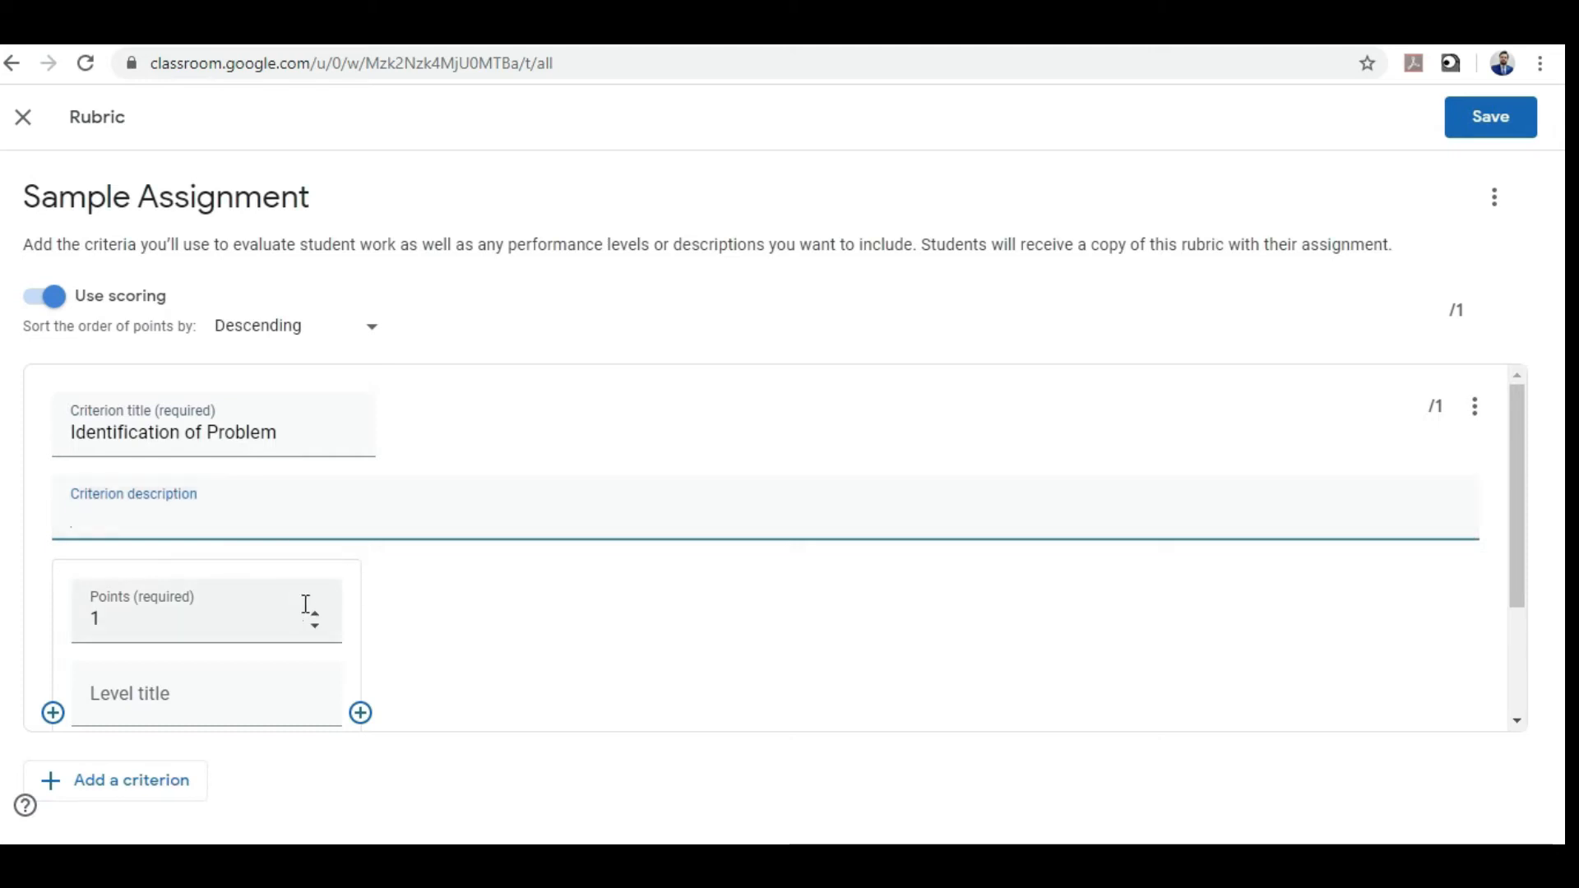
Set the first criterion's initial level to 4 points and title it "Excellent".
{"action": "left_click", "coordinate": [257, 625]}
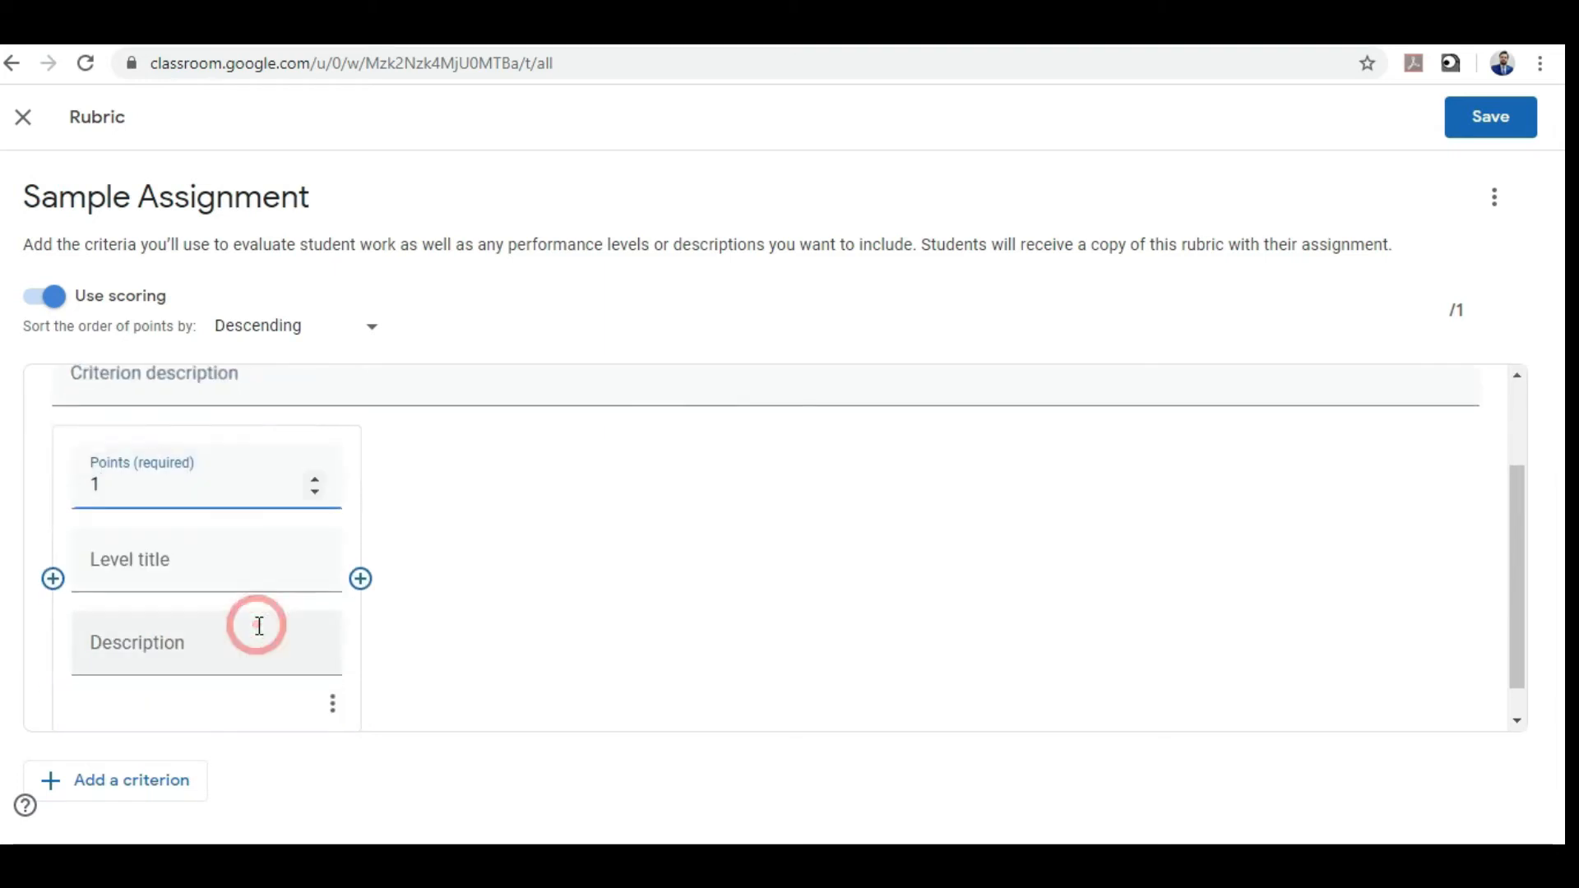
{"action": "double_click", "coordinate": [198, 490]}
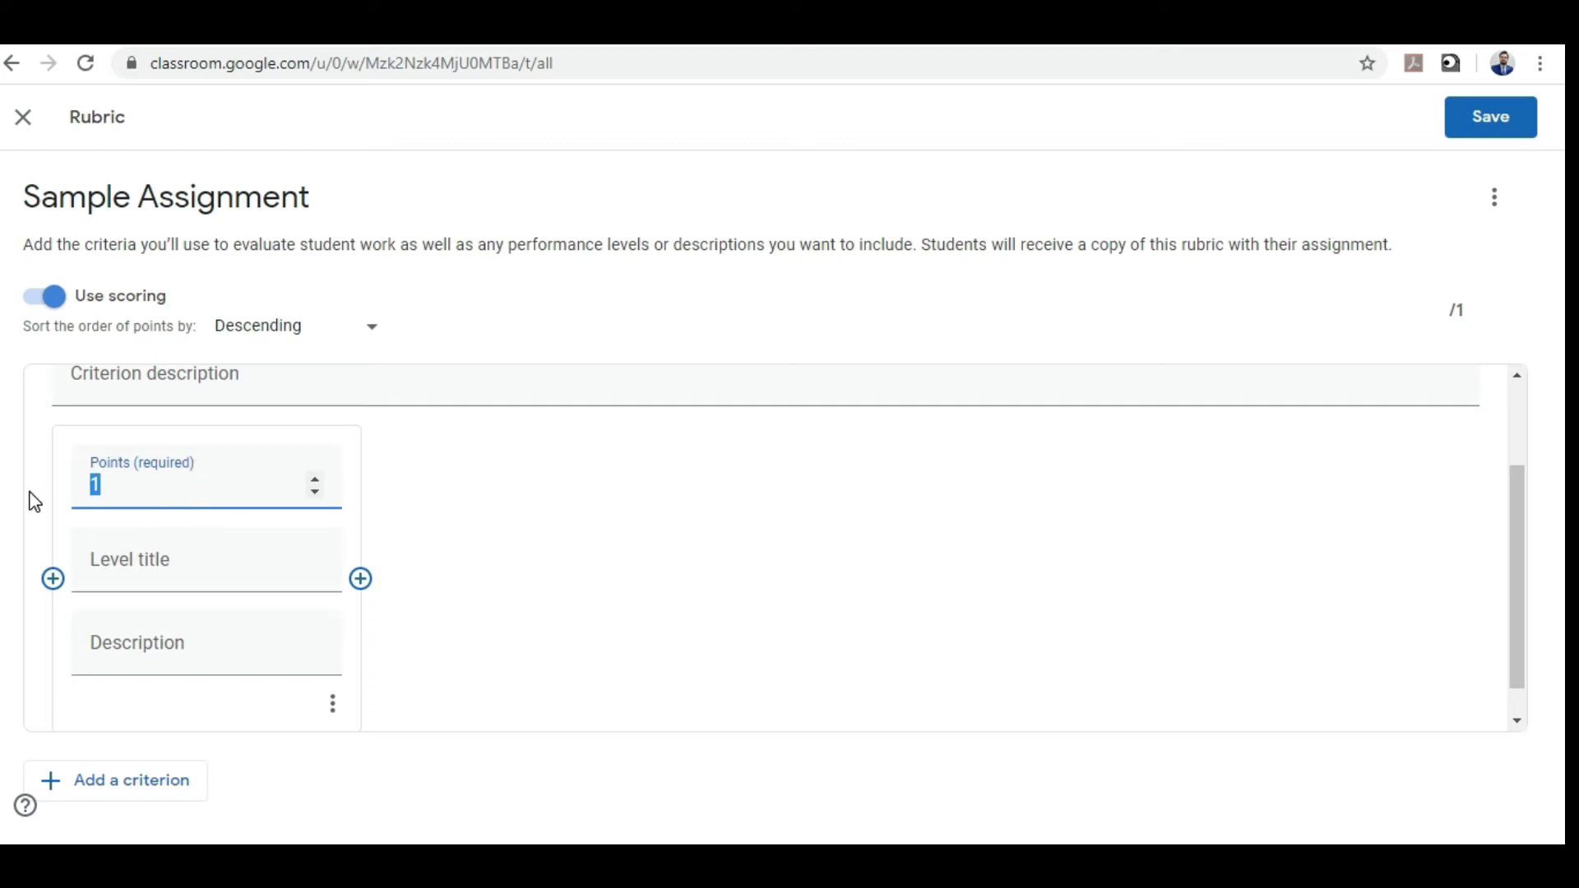
{"action": "type", "text": "4"}
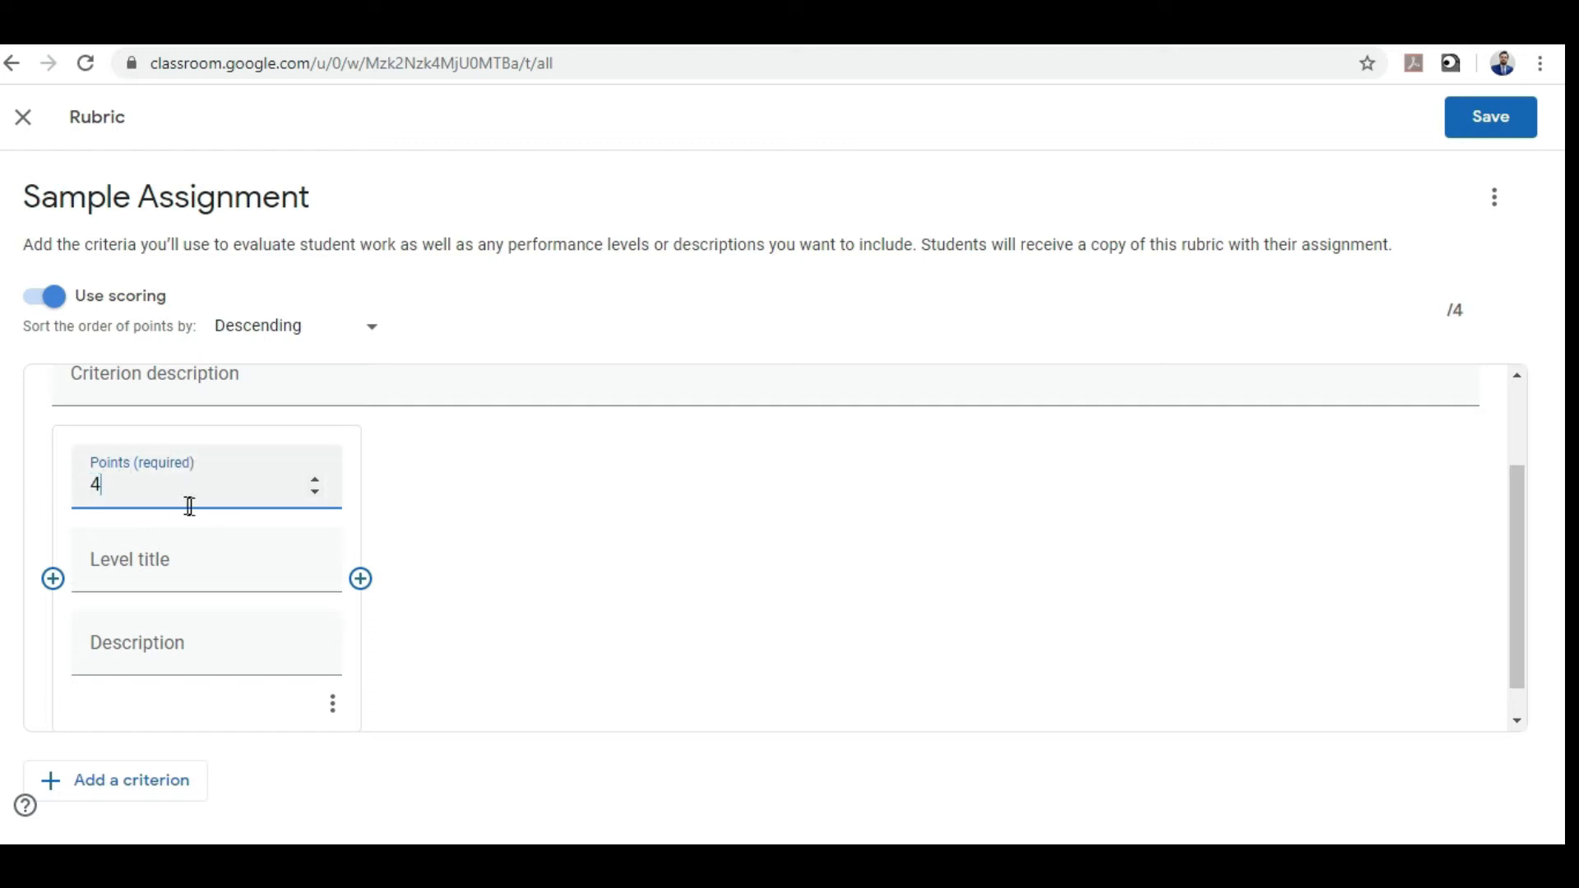
{"action": "left_click", "coordinate": [189, 569]}
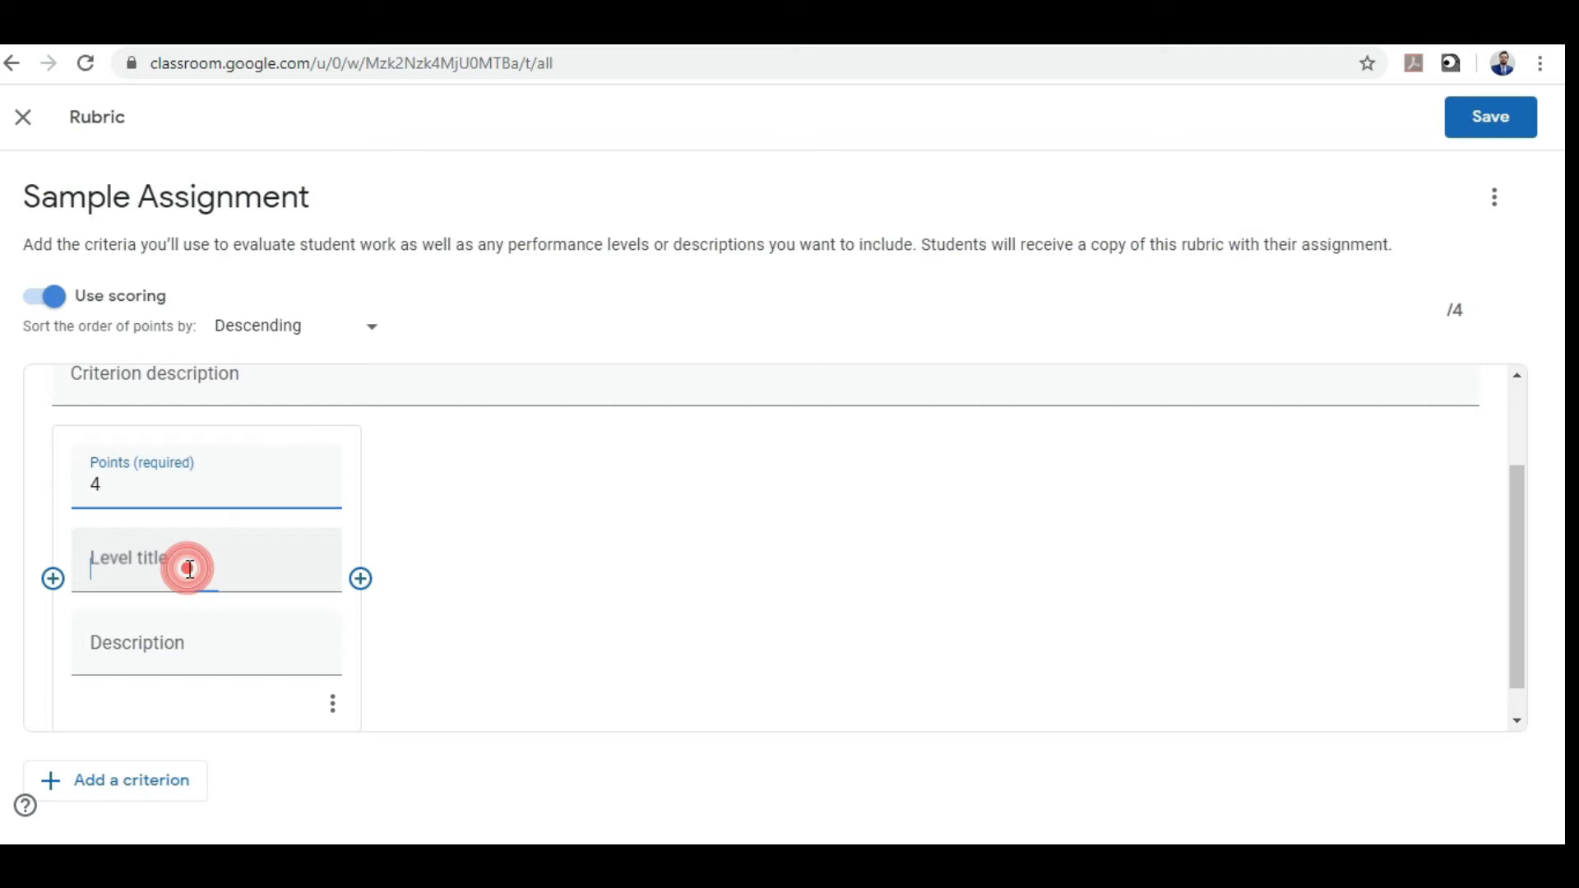
{"action": "type", "text": "Excellent"}
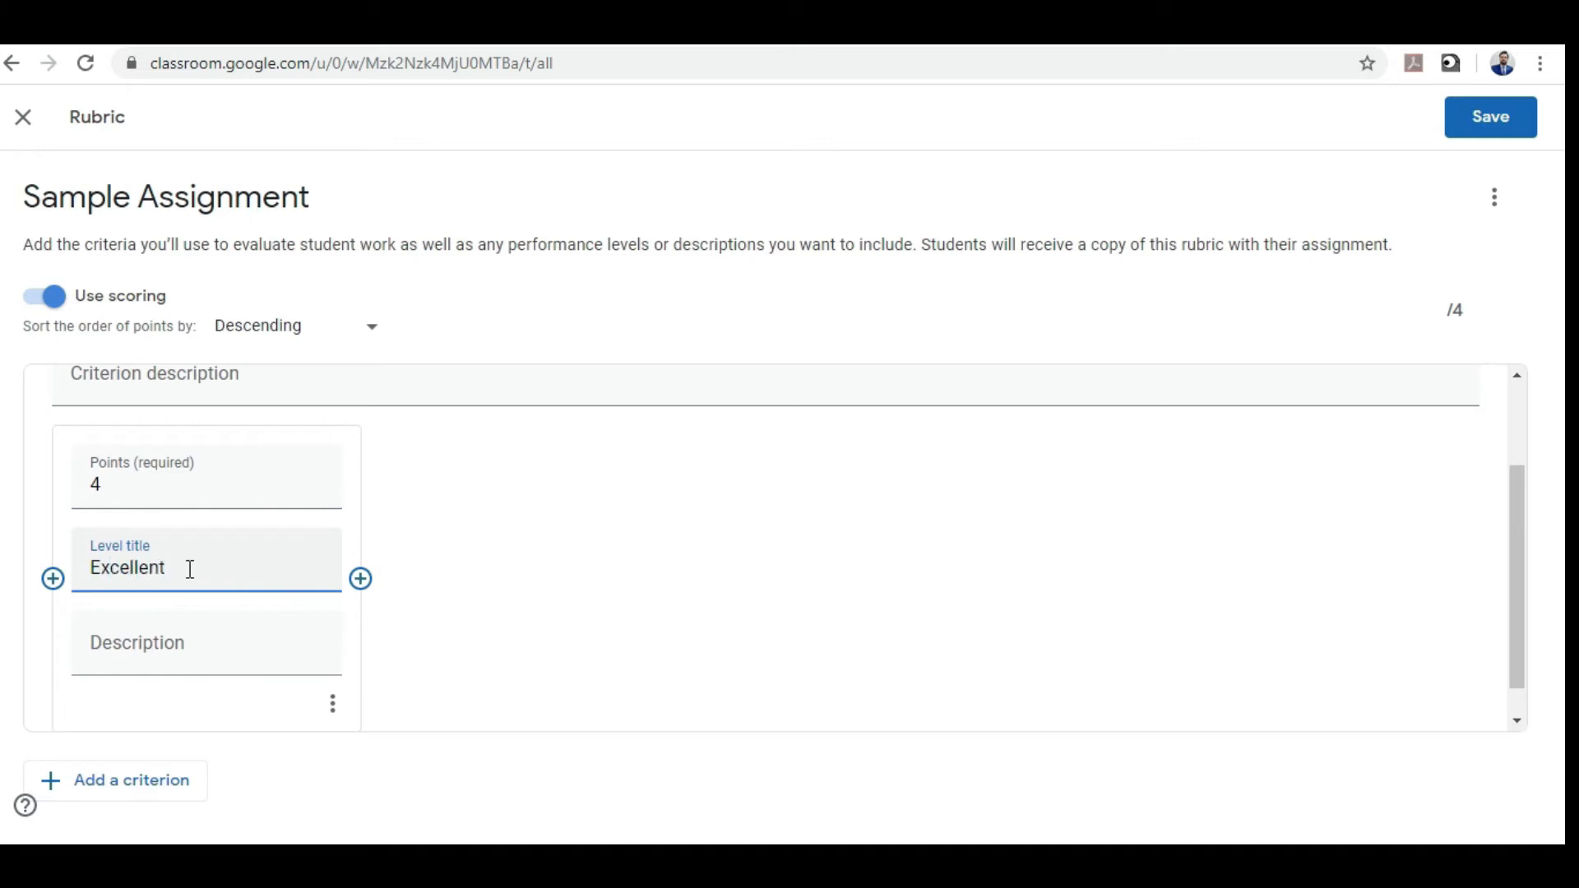
{"action": "left_click", "coordinate": [183, 655]}
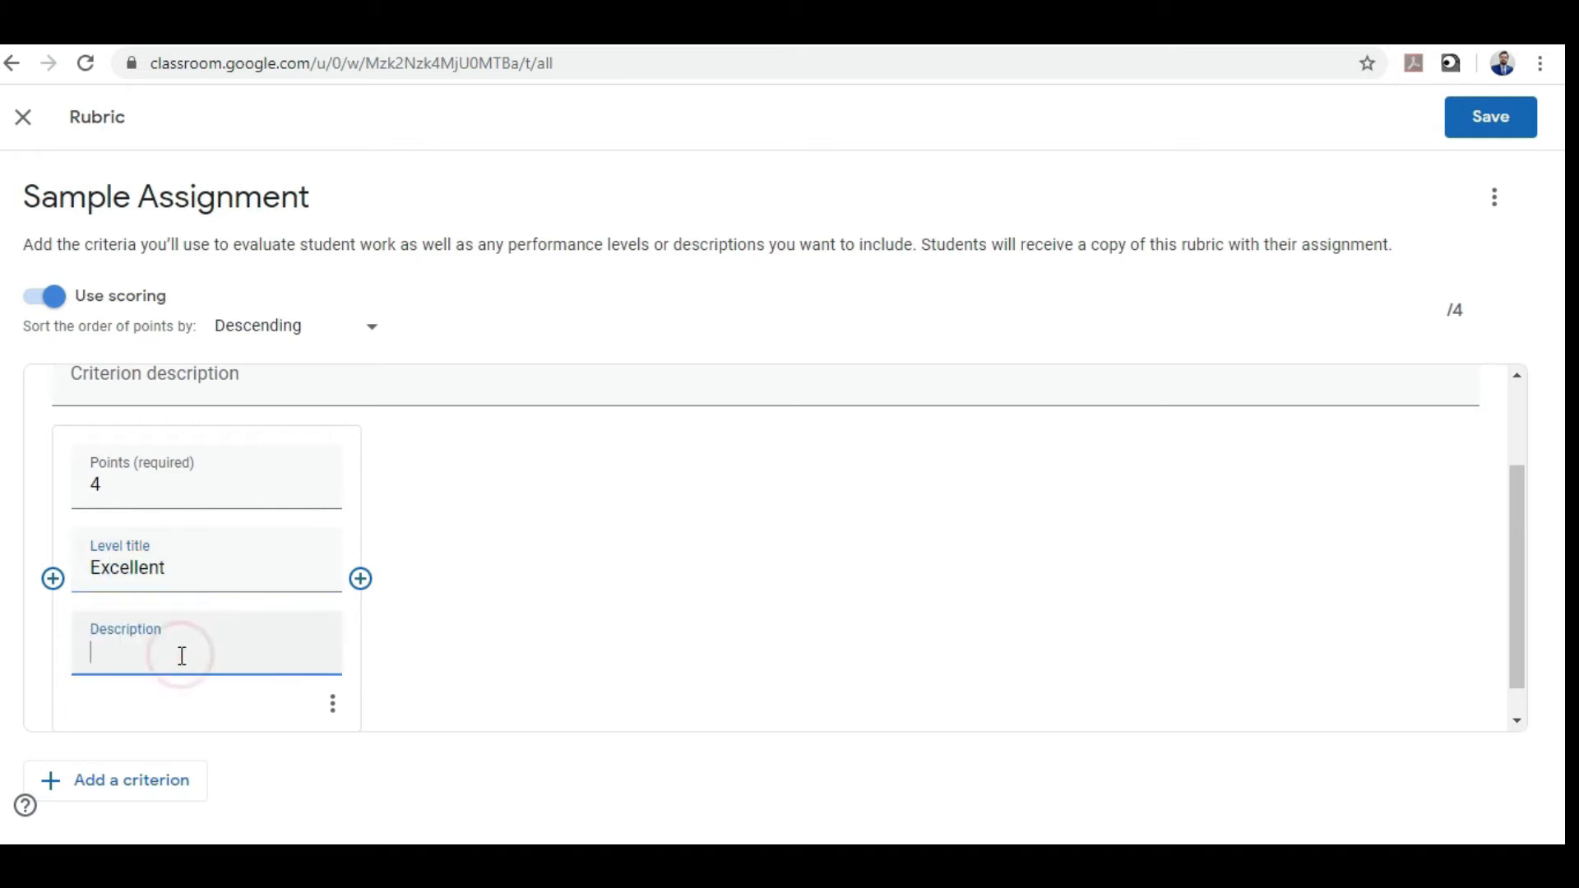
Add a second level worth 3 points titled "Good" to the first criterion, following the Excellent level.
{"action": "left_click", "coordinate": [360, 579]}
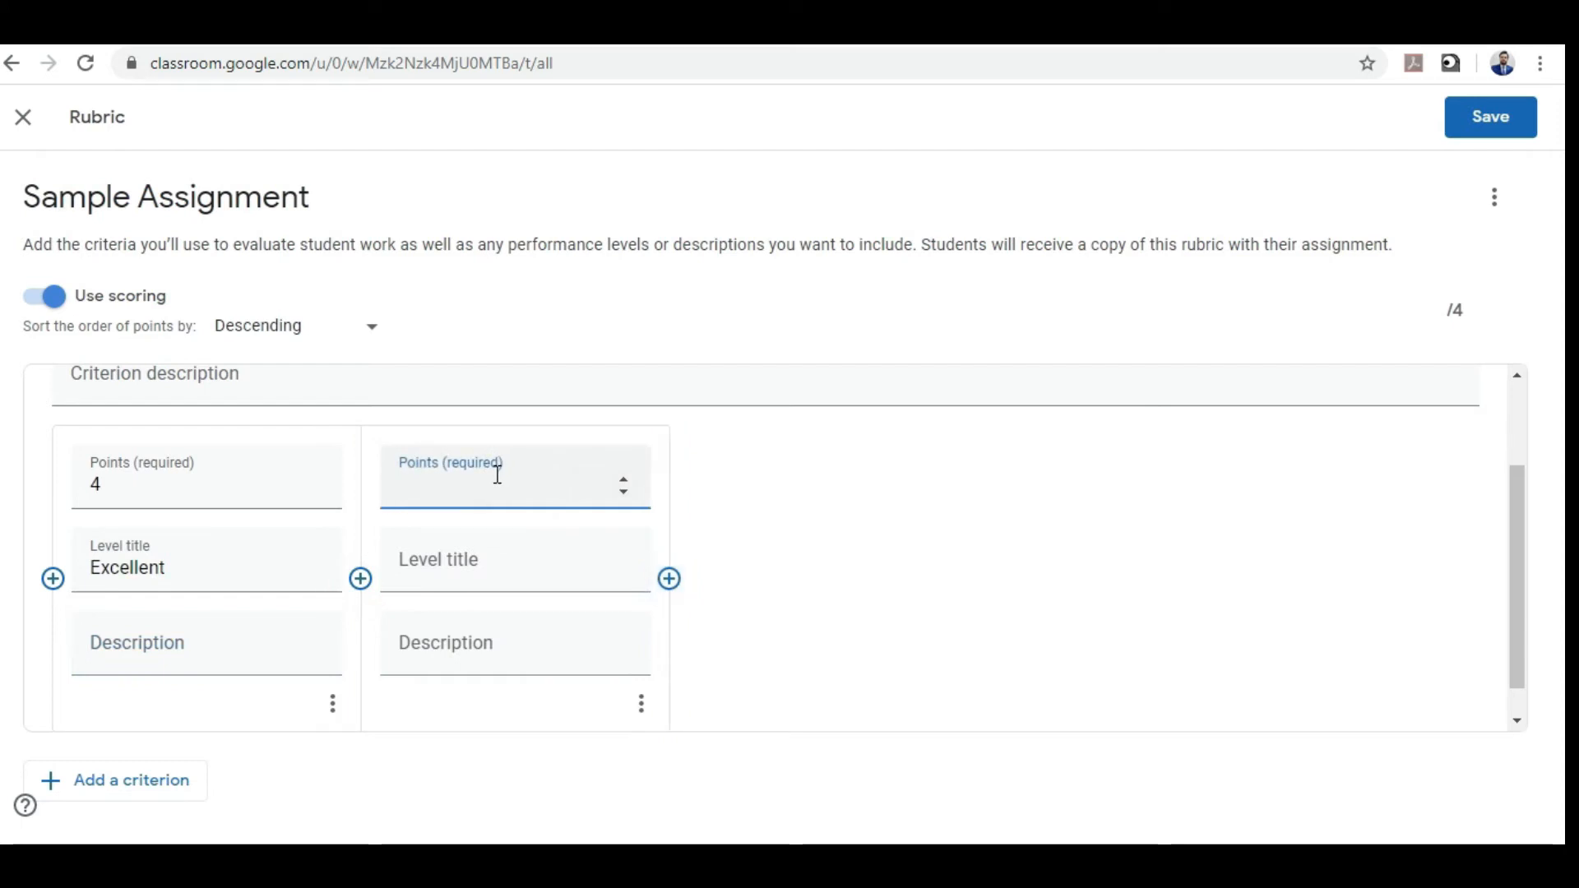
{"action": "type", "text": "3"}
{"action": "left_click", "coordinate": [486, 564]}
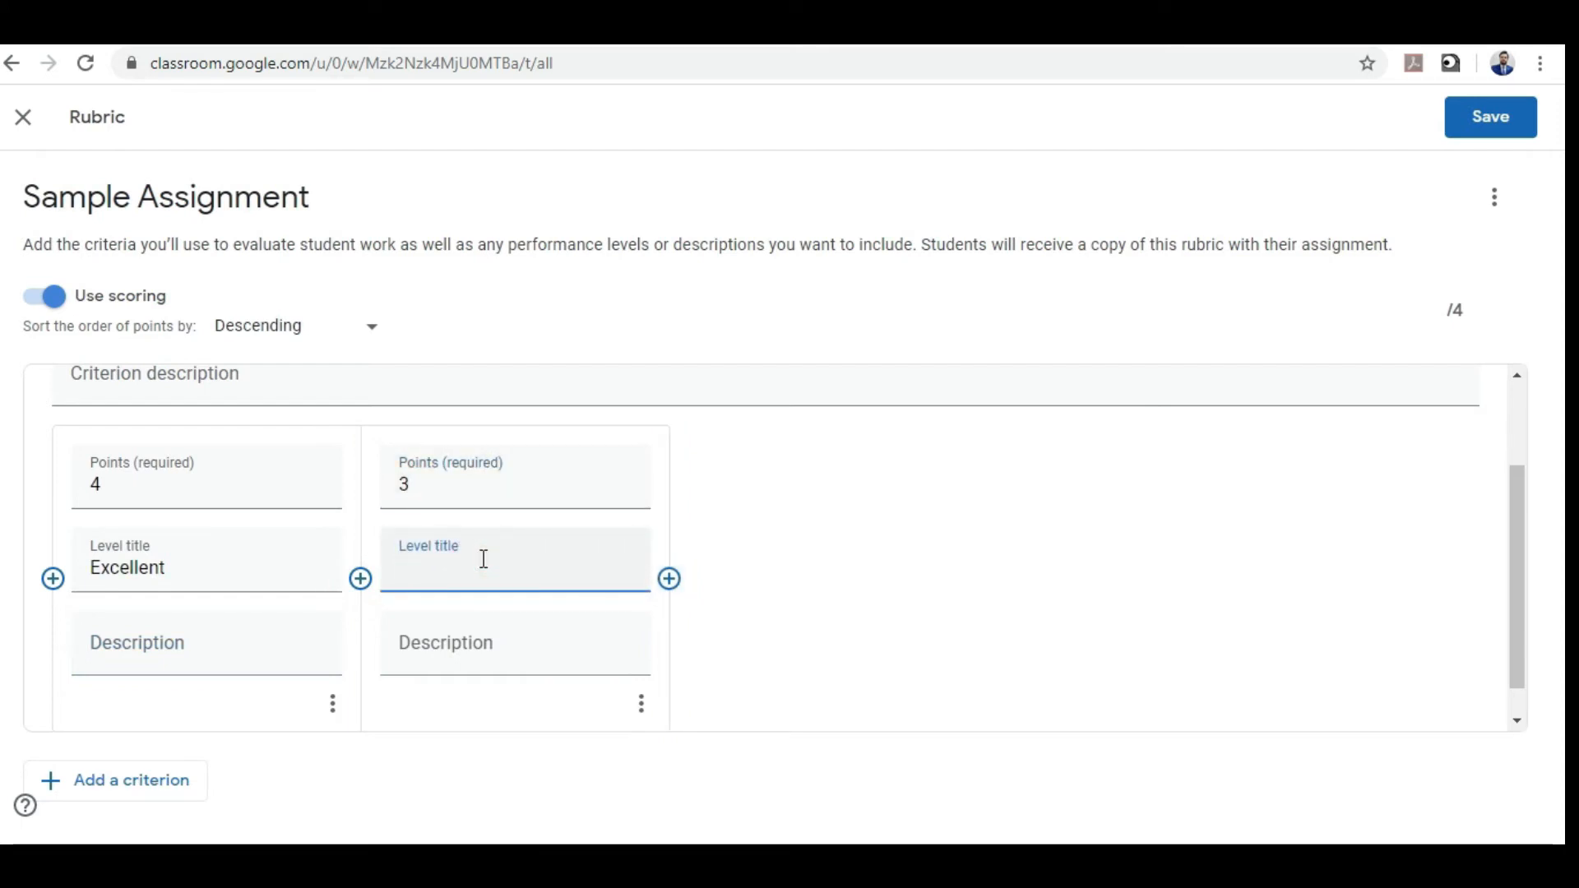
{"action": "type", "text": "Good"}
Add a third level worth 2 points titled "Average" to the Identification of Problem criterion.
{"action": "left_click", "coordinate": [668, 579]}
{"action": "type", "text": "2"}
{"action": "left_click", "coordinate": [772, 564]}
{"action": "type", "text": "Average"}
{"action": "left_click", "coordinate": [841, 655]}
Add a fourth level worth 1 point titled "Below Average" to the Identification of Problem criterion.
{"action": "left_click", "coordinate": [978, 579]}
{"action": "type", "text": "1"}
{"action": "left_click", "coordinate": [1073, 566]}
{"action": "type", "text": "Below Average"}
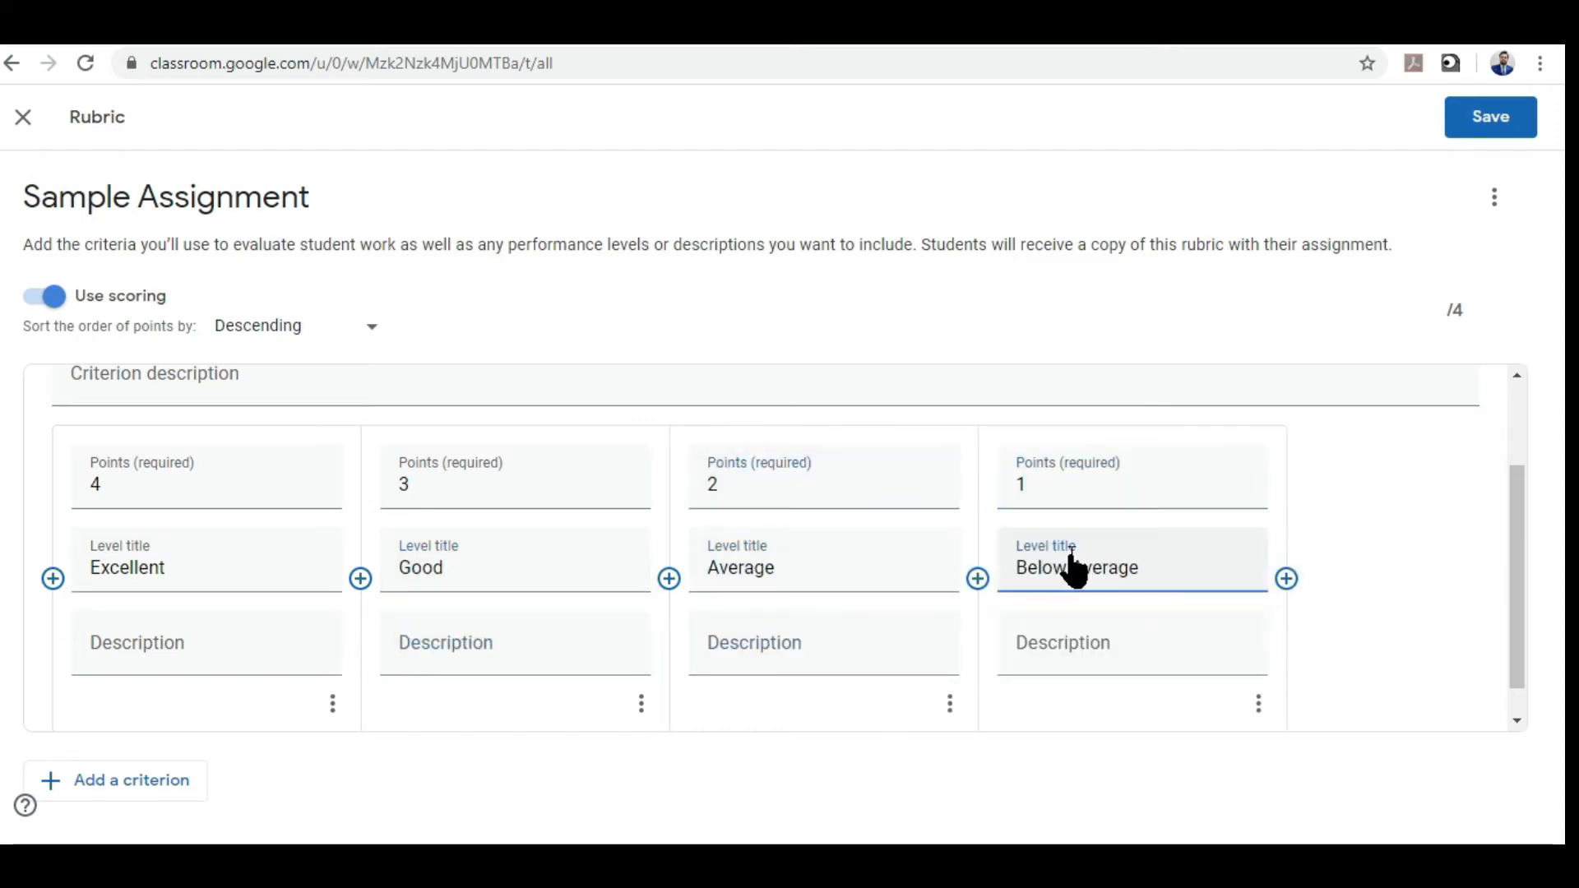
{"action": "scroll", "coordinate": [77, 670], "scroll_direction": "down", "scroll_amount": 1}
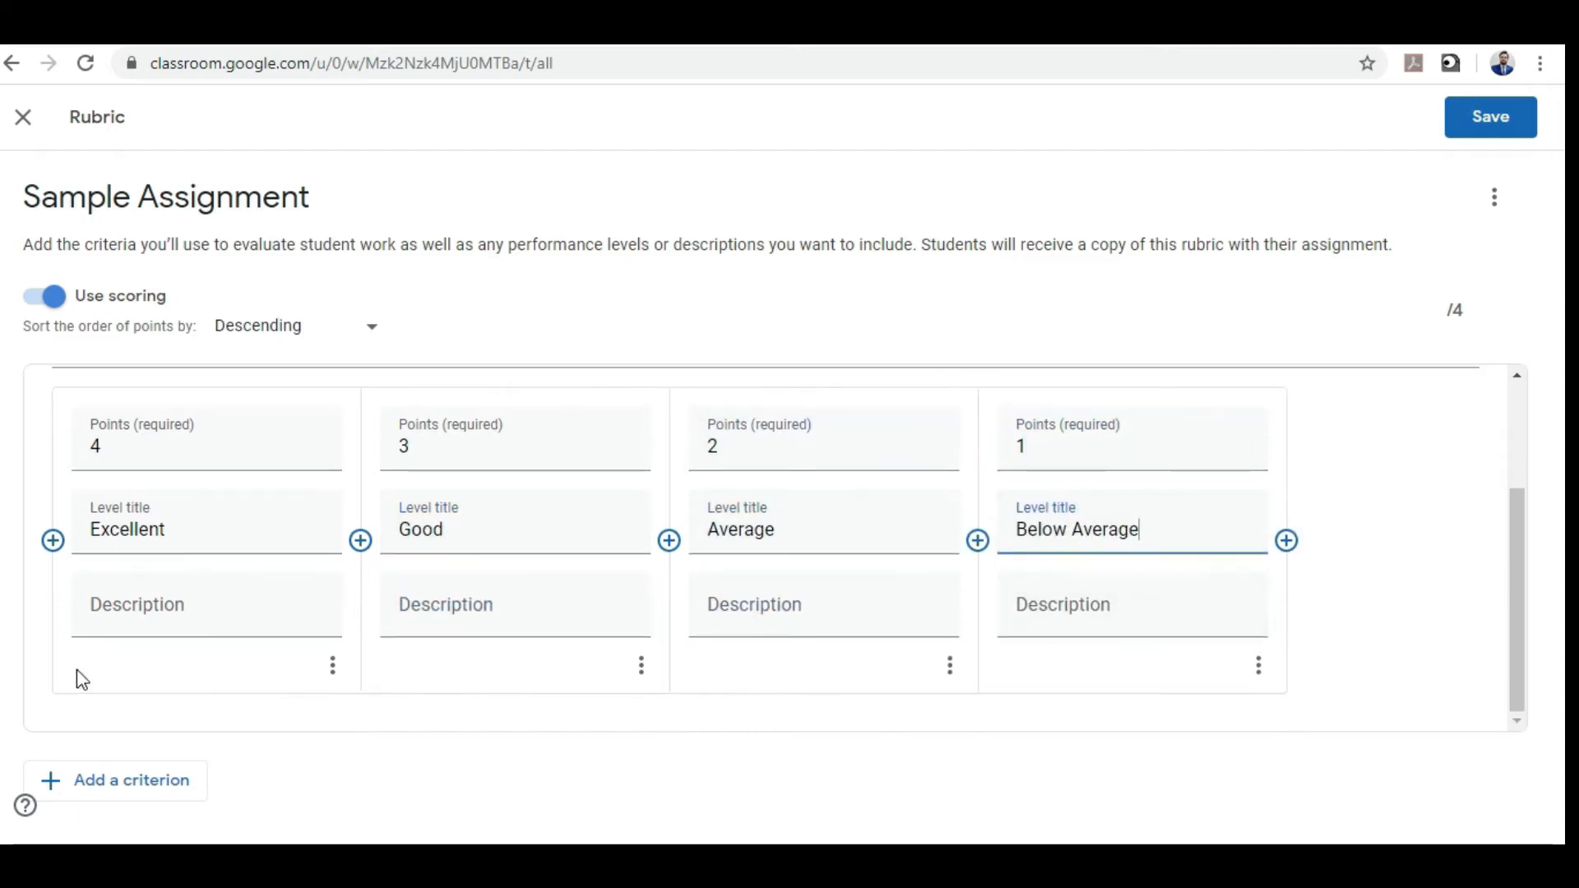
Add a second criterion titled "Solution of Problem" with a first level of 4 points named "Excellent".
{"action": "left_click", "coordinate": [156, 783]}
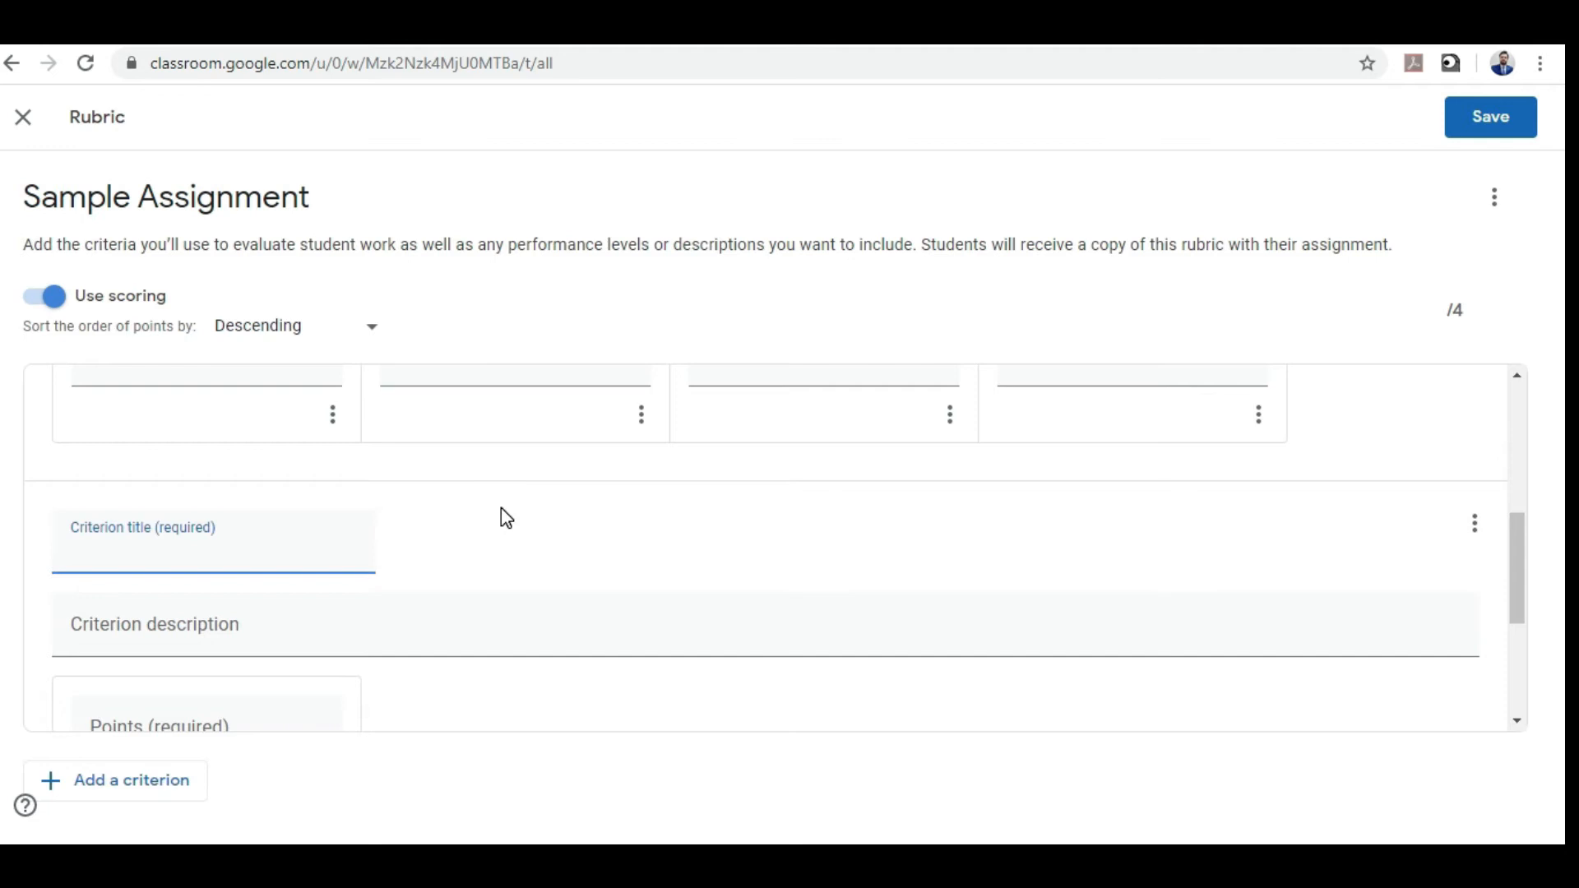
{"action": "type", "text": "Solution of Problem"}
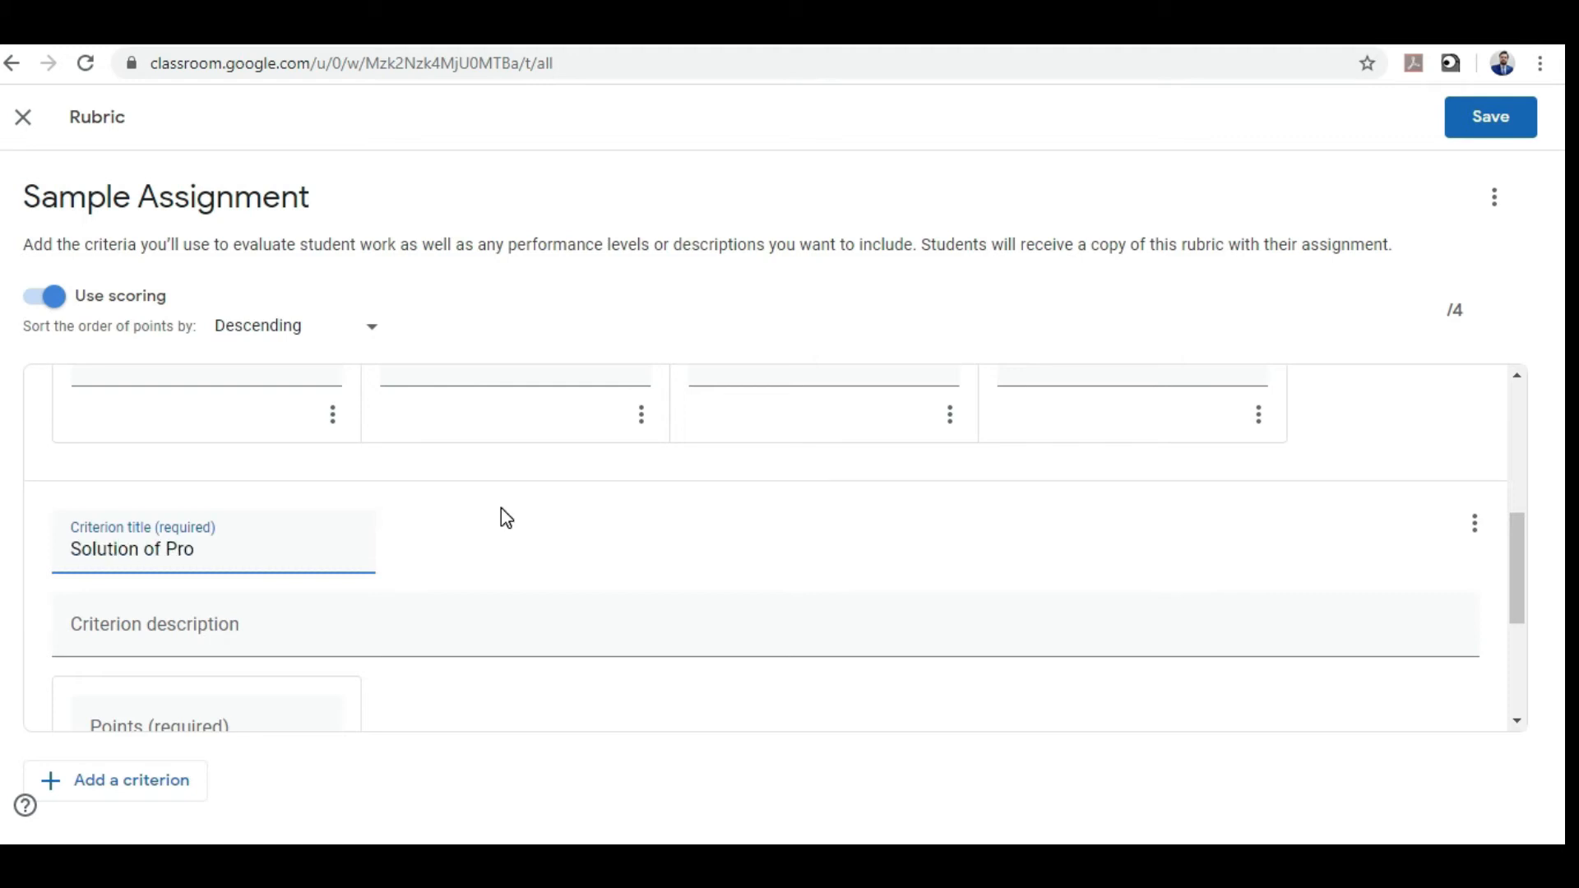
{"action": "scroll", "coordinate": [500, 506], "scroll_direction": "down", "scroll_amount": 3}
{"action": "left_click", "coordinate": [176, 497]}
{"action": "type", "text": "4"}
{"action": "left_click", "coordinate": [159, 561]}
{"action": "type", "text": "Excellent"}
Add a 3-point level titled "Good" to the Solution of Problem criterion.
{"action": "left_click", "coordinate": [361, 578]}
{"action": "type", "text": "3"}
{"action": "left_click", "coordinate": [444, 561]}
{"action": "type", "text": "Good"}
{"action": "left_click", "coordinate": [417, 663]}
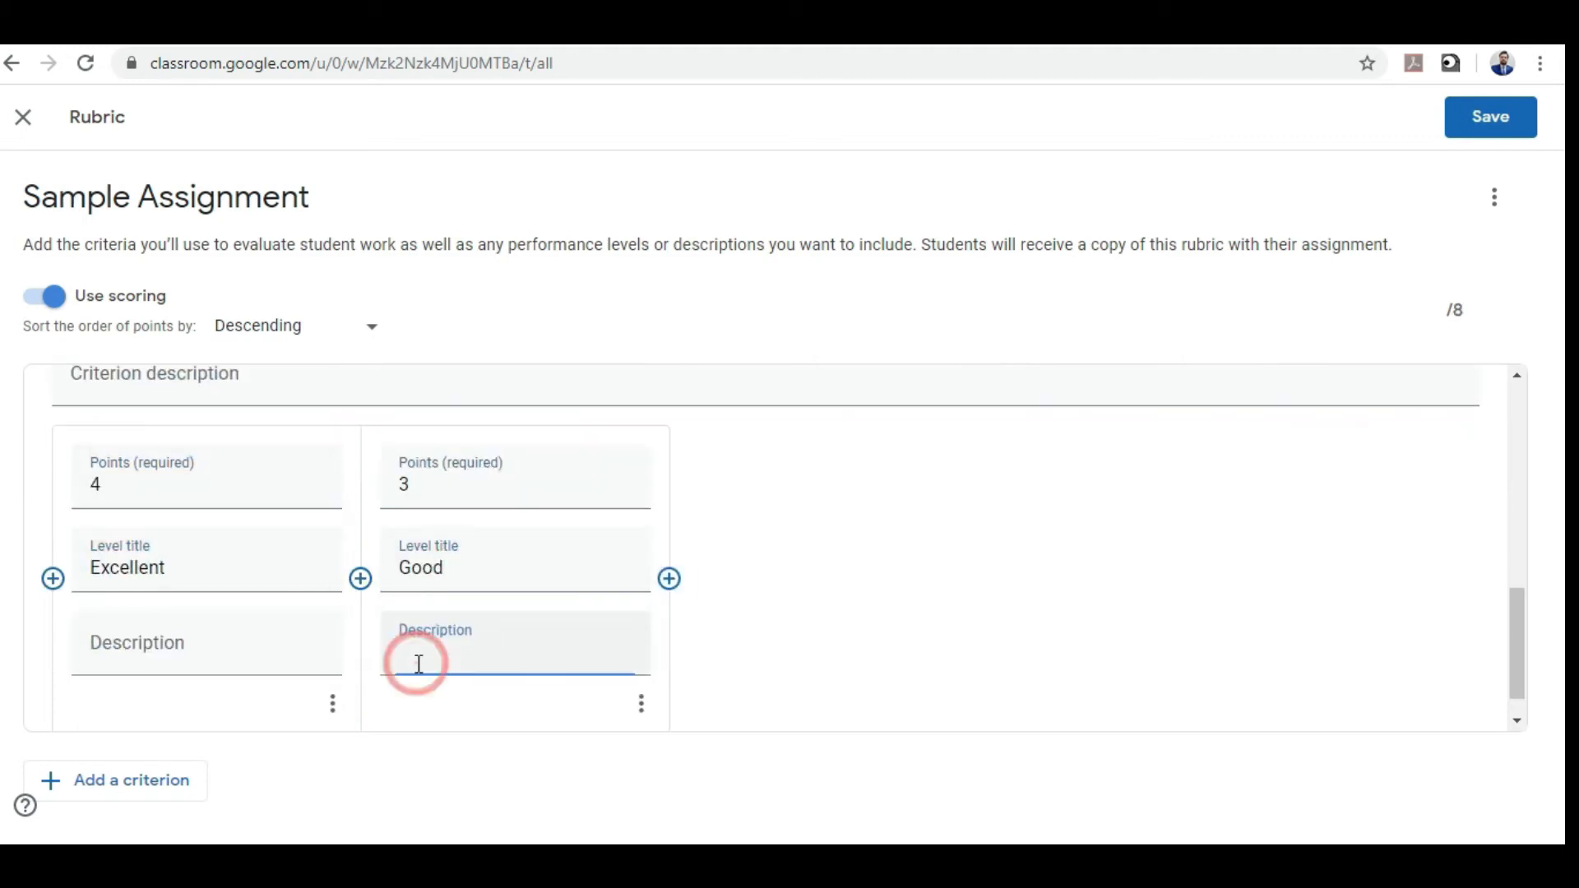
Add a 2-point level titled "Average" and a 1-point level titled "Worst" to the Solution of Problem criterion.
{"action": "left_click", "coordinate": [669, 578]}
{"action": "type", "text": "2"}
{"action": "left_click", "coordinate": [758, 556]}
{"action": "type", "text": "Average"}
{"action": "type", "text": "Worst"}
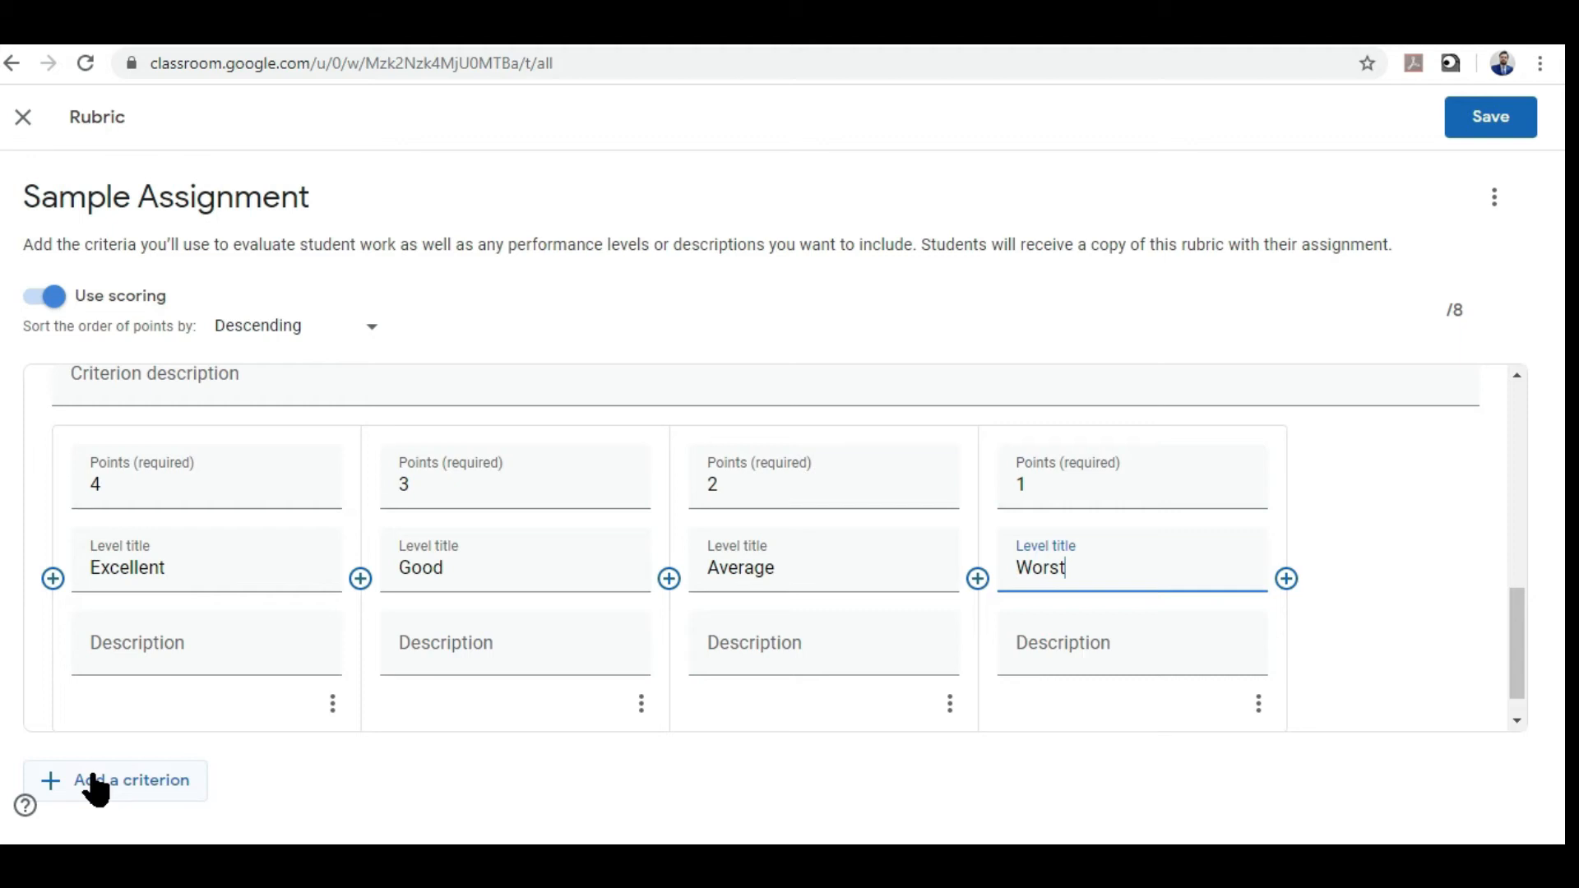
Add a third criterion titled "Interpretation of Result" with a first level of 2 points named "Satisfactory".
{"action": "left_click", "coordinate": [96, 781]}
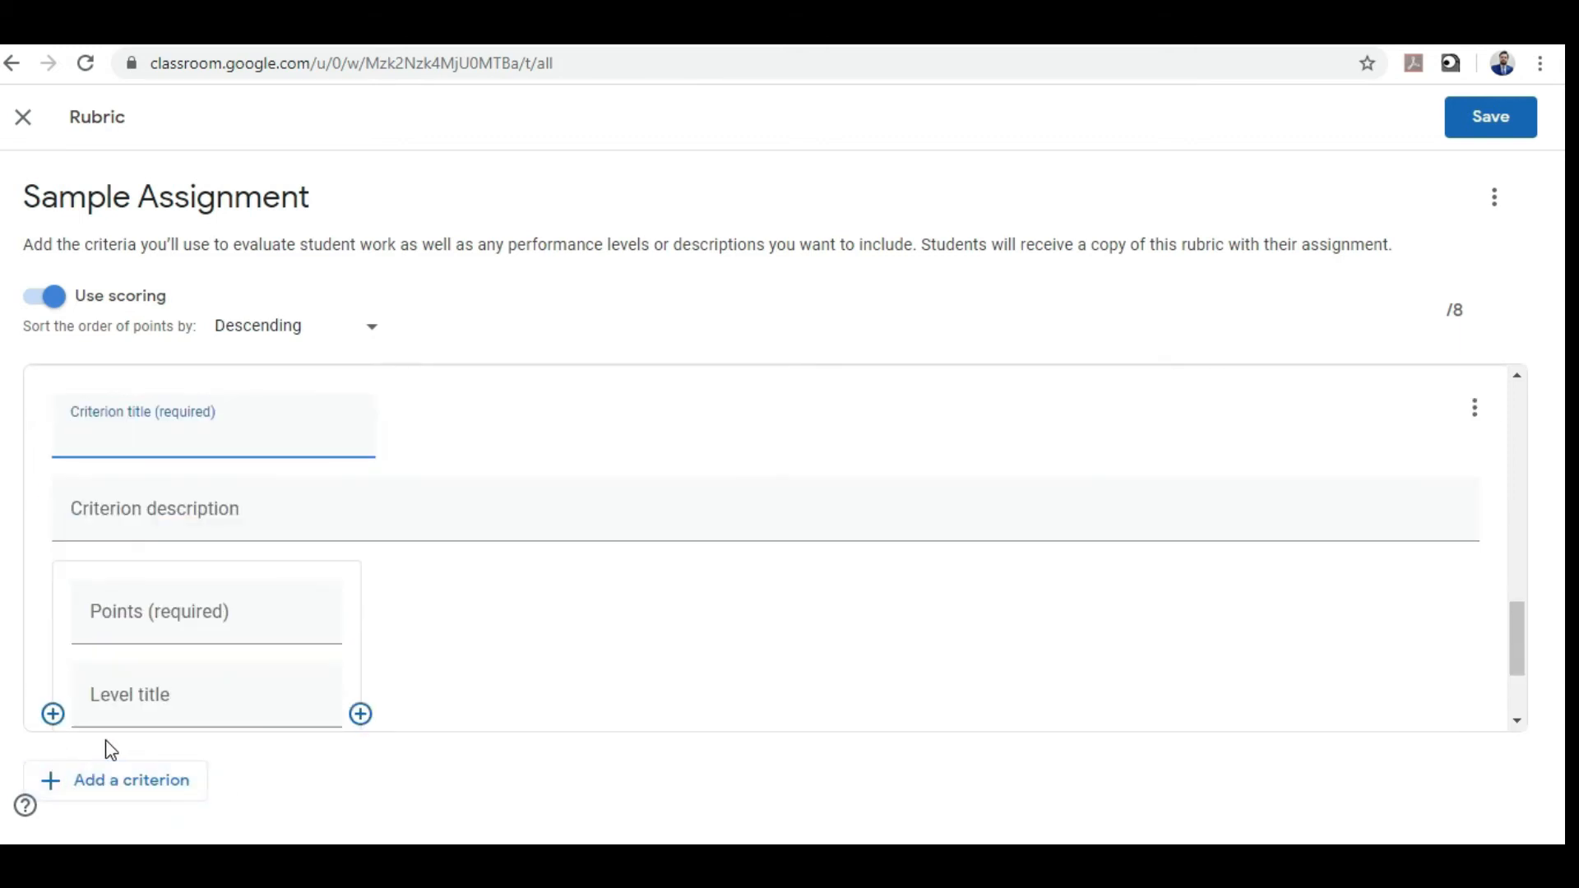
{"action": "type", "text": "Interpretation of Result"}
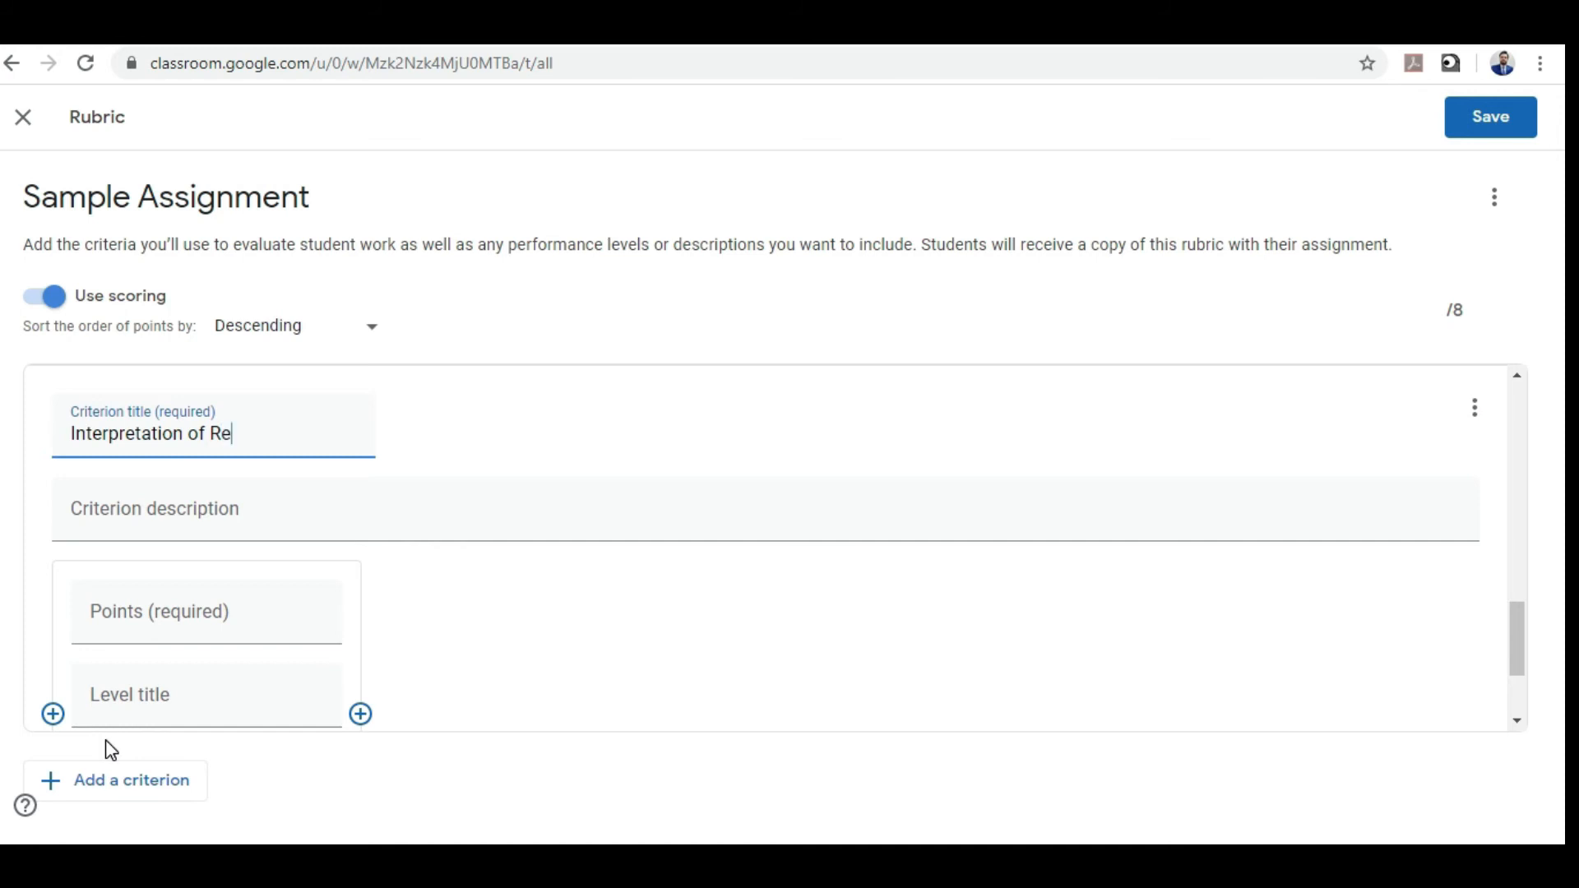
{"action": "left_click", "coordinate": [161, 608]}
{"action": "type", "text": "2"}
{"action": "left_click", "coordinate": [186, 538]}
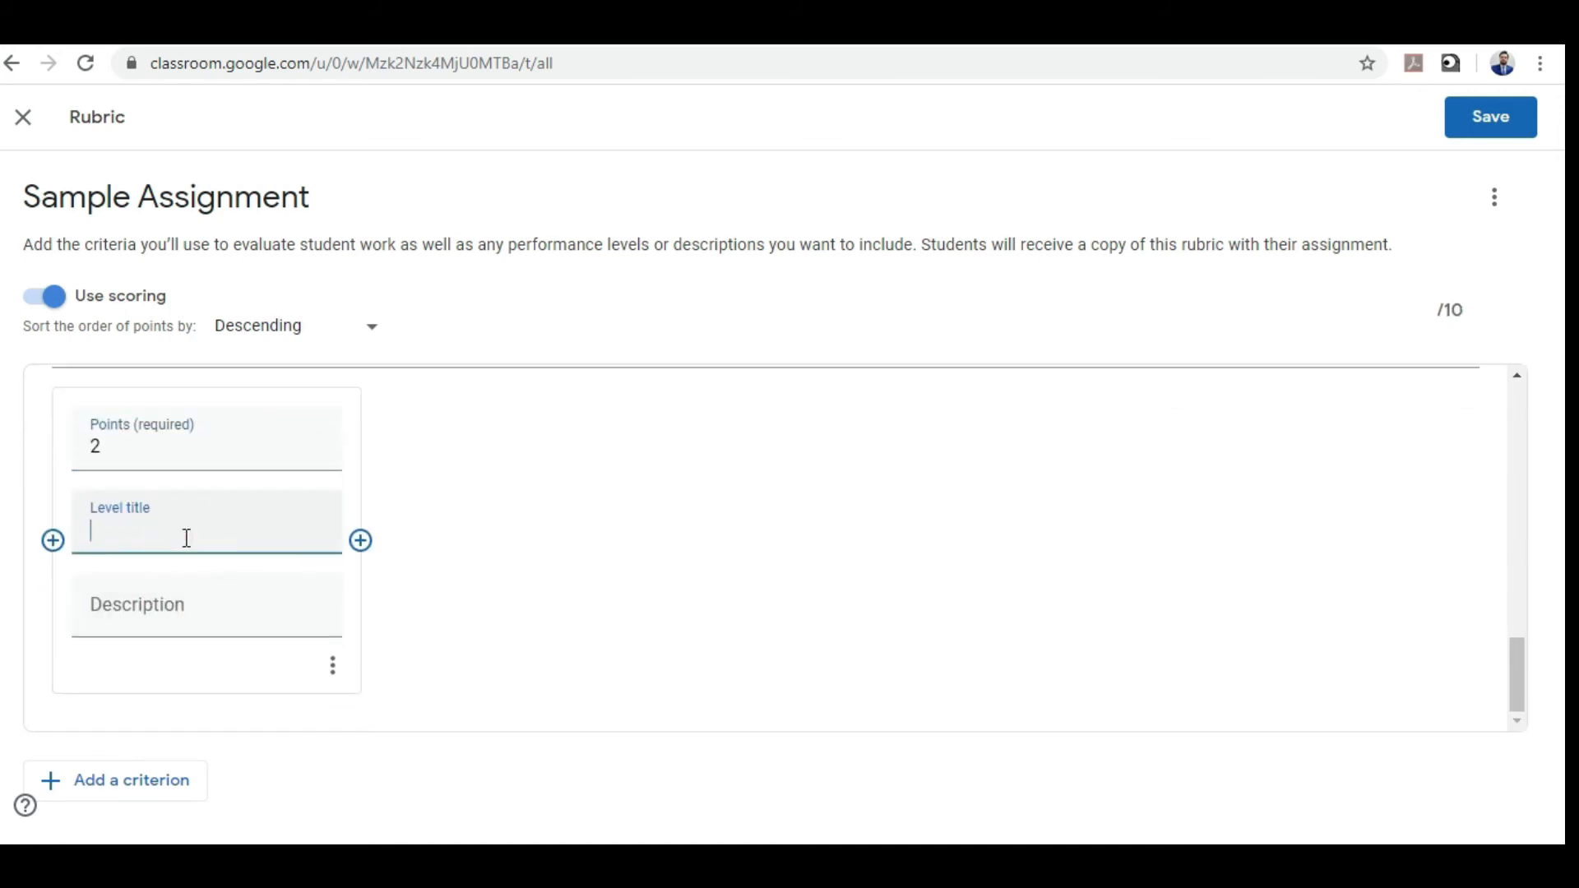
{"action": "type", "text": "Satisfactory"}
Add a 1-point level titled "Unsatisfactory" to the Interpretation of Result criterion.
{"action": "left_click", "coordinate": [361, 540]}
{"action": "left_click", "coordinate": [430, 452]}
{"action": "type", "text": "1"}
{"action": "left_click", "coordinate": [440, 516]}
{"action": "type", "text": "Unsatisfactory"}
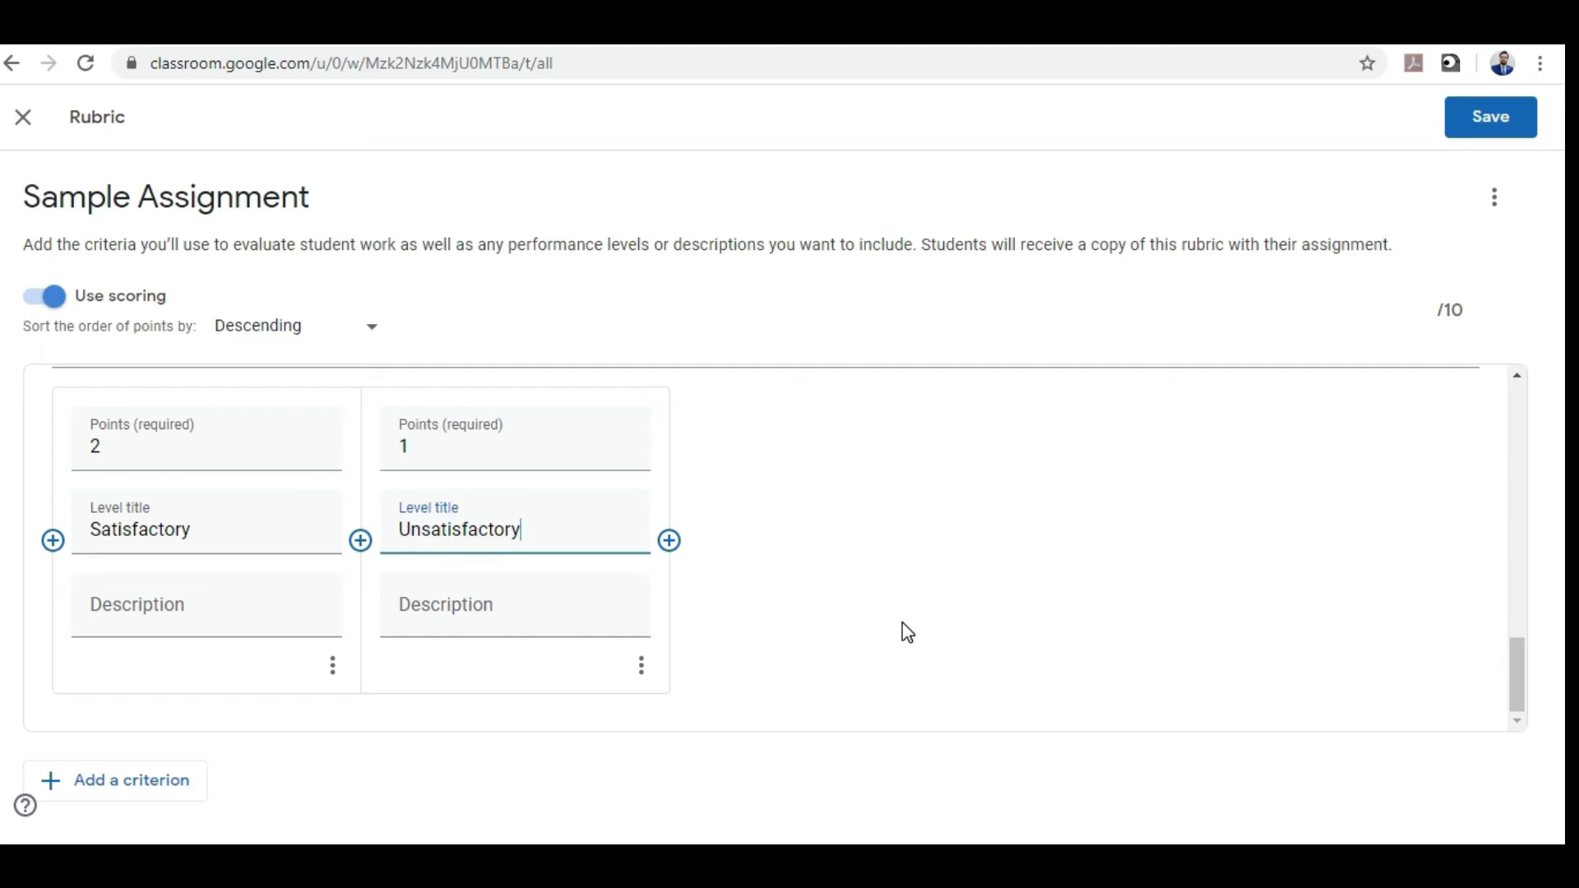
Save the completed rubric and assign the Sample Assignment to all students of the class.
{"action": "scroll", "coordinate": [905, 634], "scroll_direction": "up", "scroll_amount": 10}
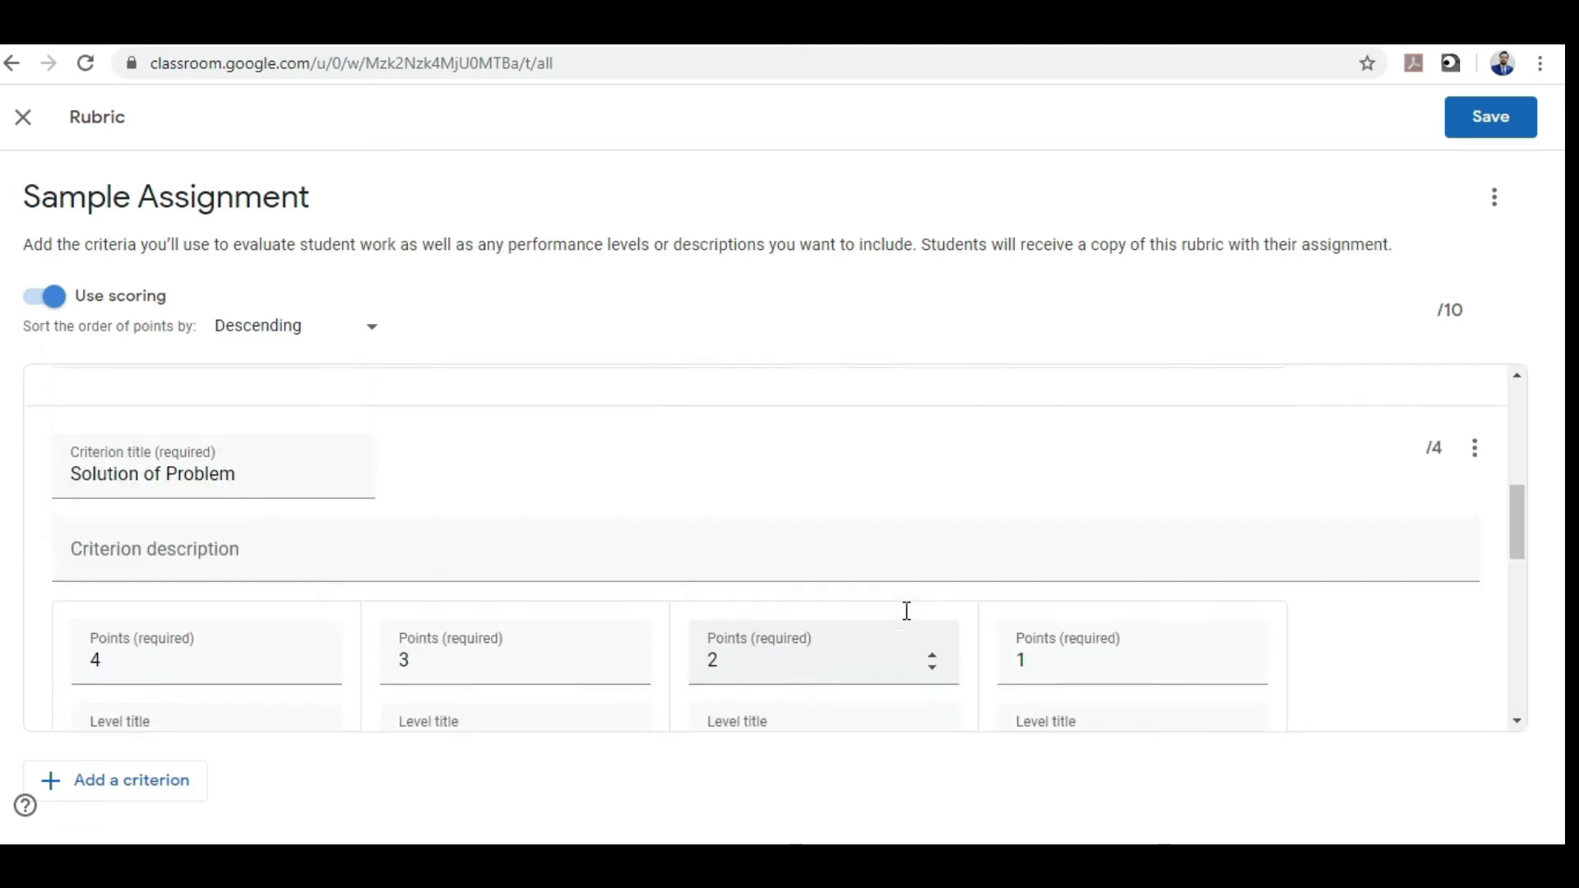
{"action": "left_click", "coordinate": [1472, 114]}
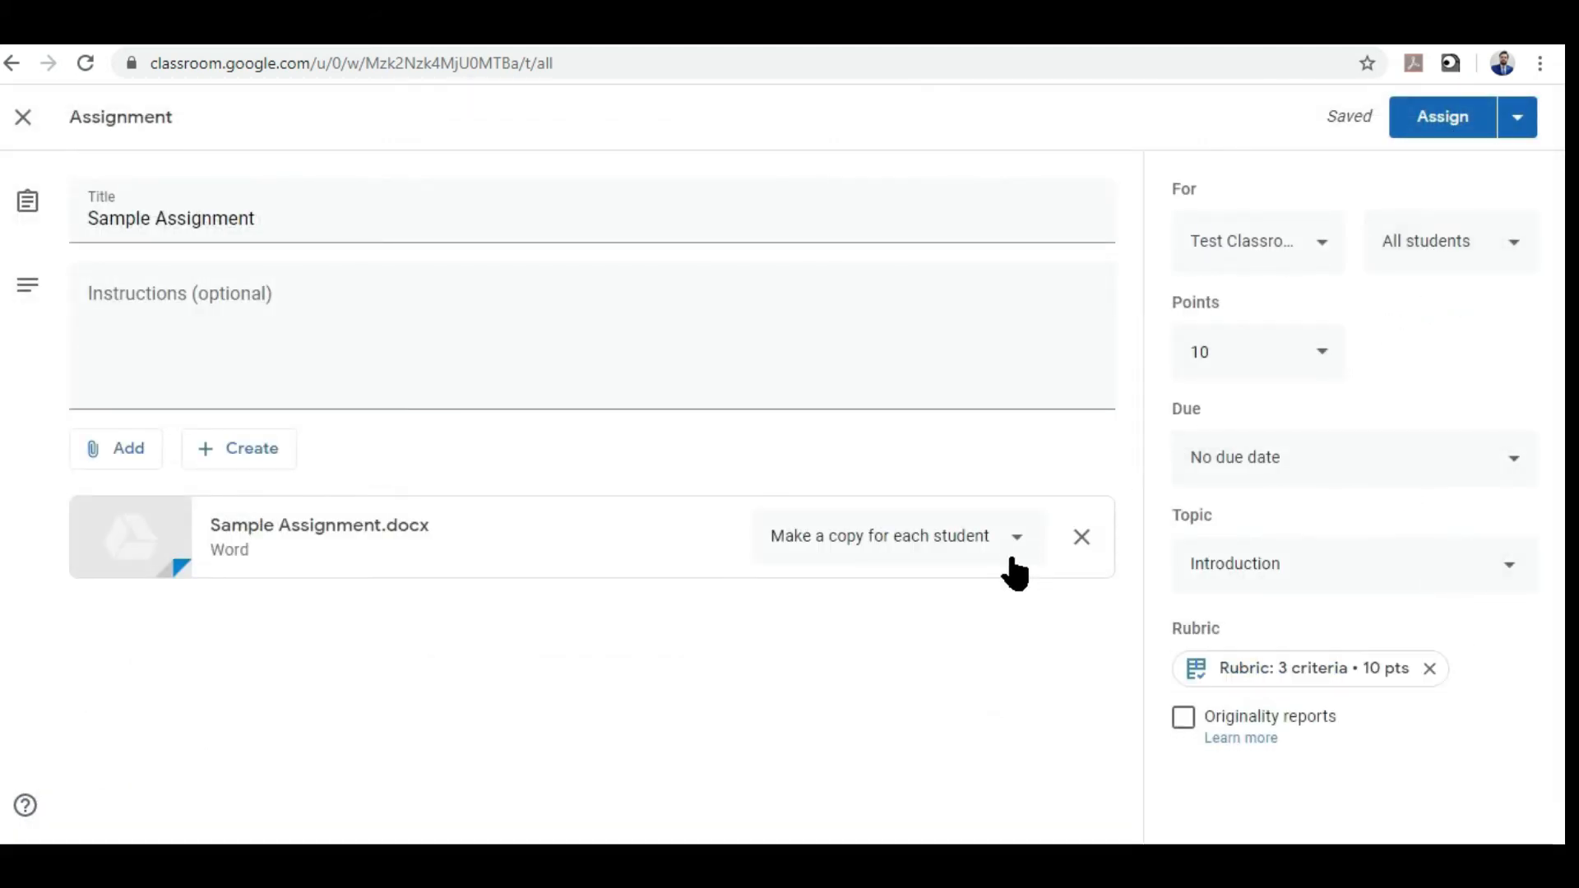
{"action": "left_click", "coordinate": [1426, 111]}
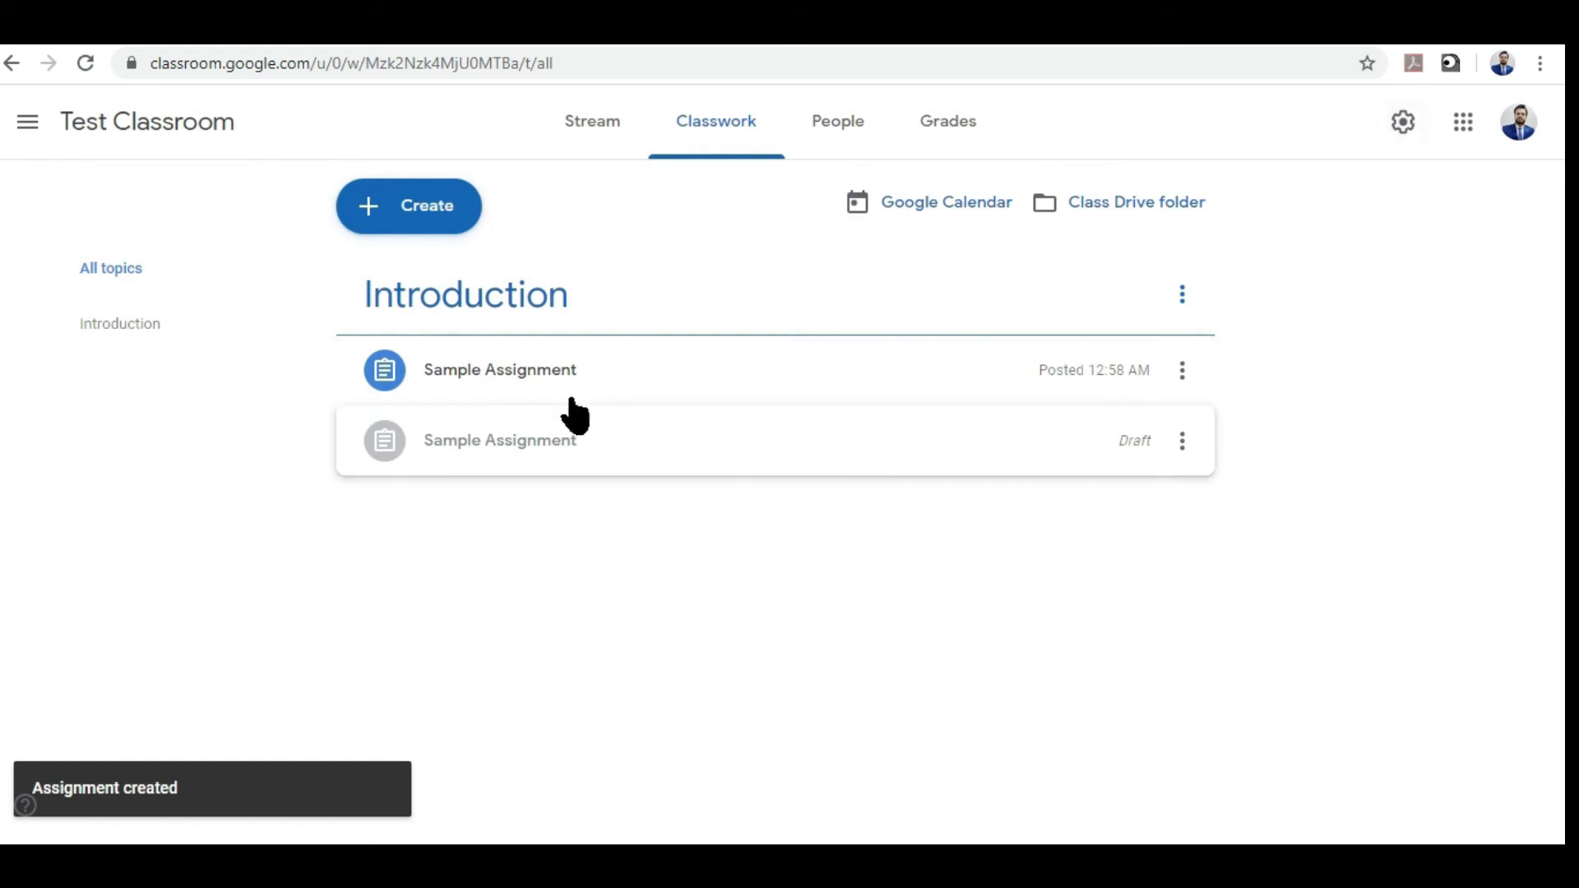
Open the student work of the posted Sample Assignment and show only the turned-in submissions.
{"action": "left_click", "coordinate": [541, 374]}
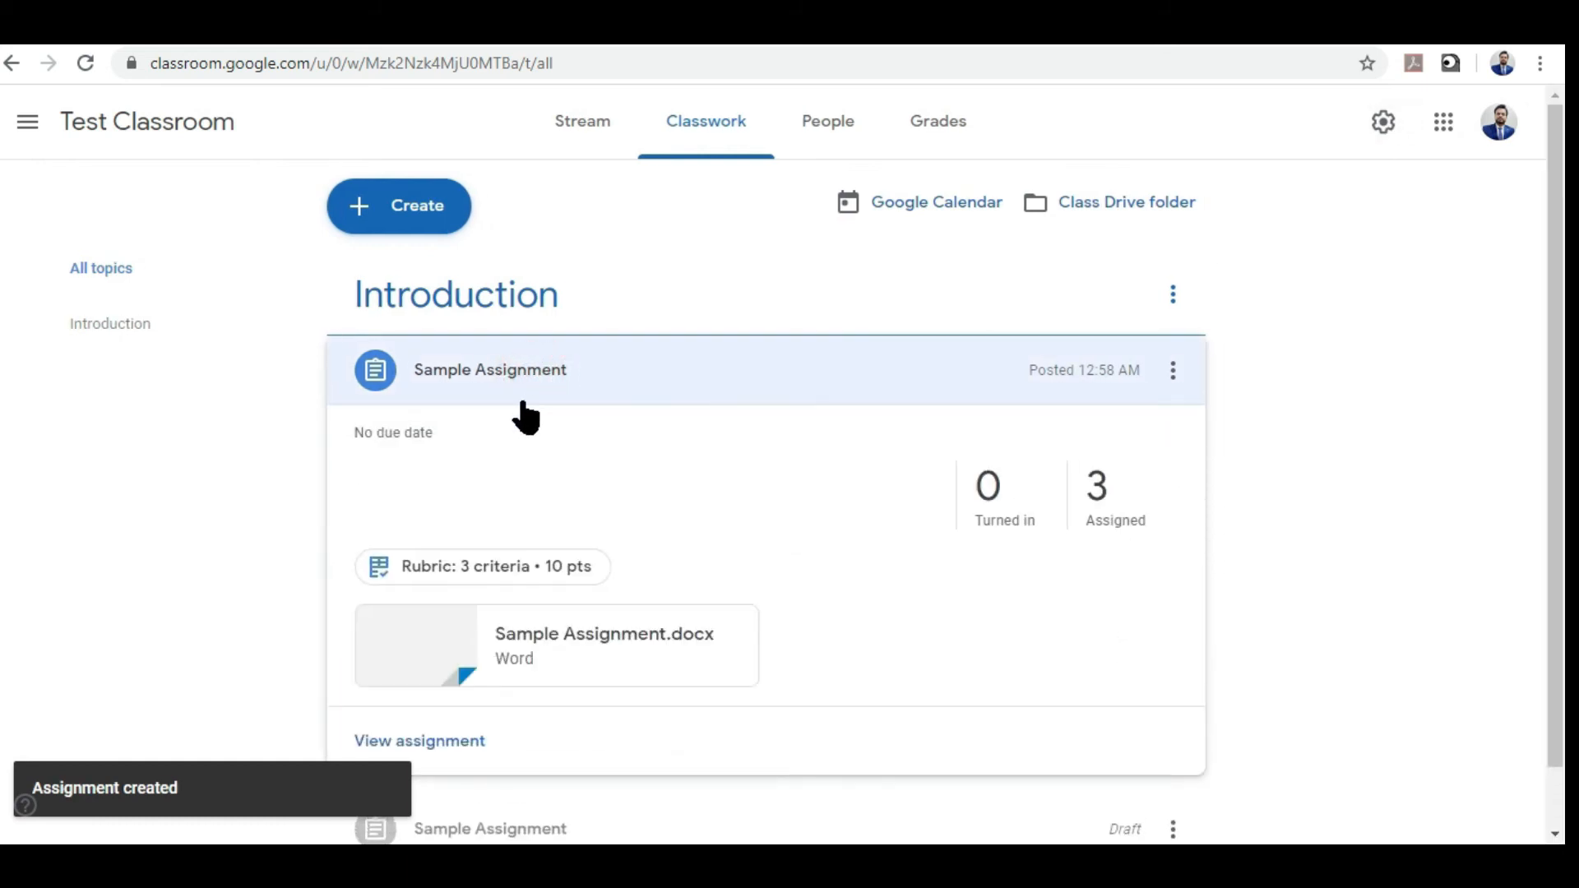
{"action": "left_click", "coordinate": [1020, 492]}
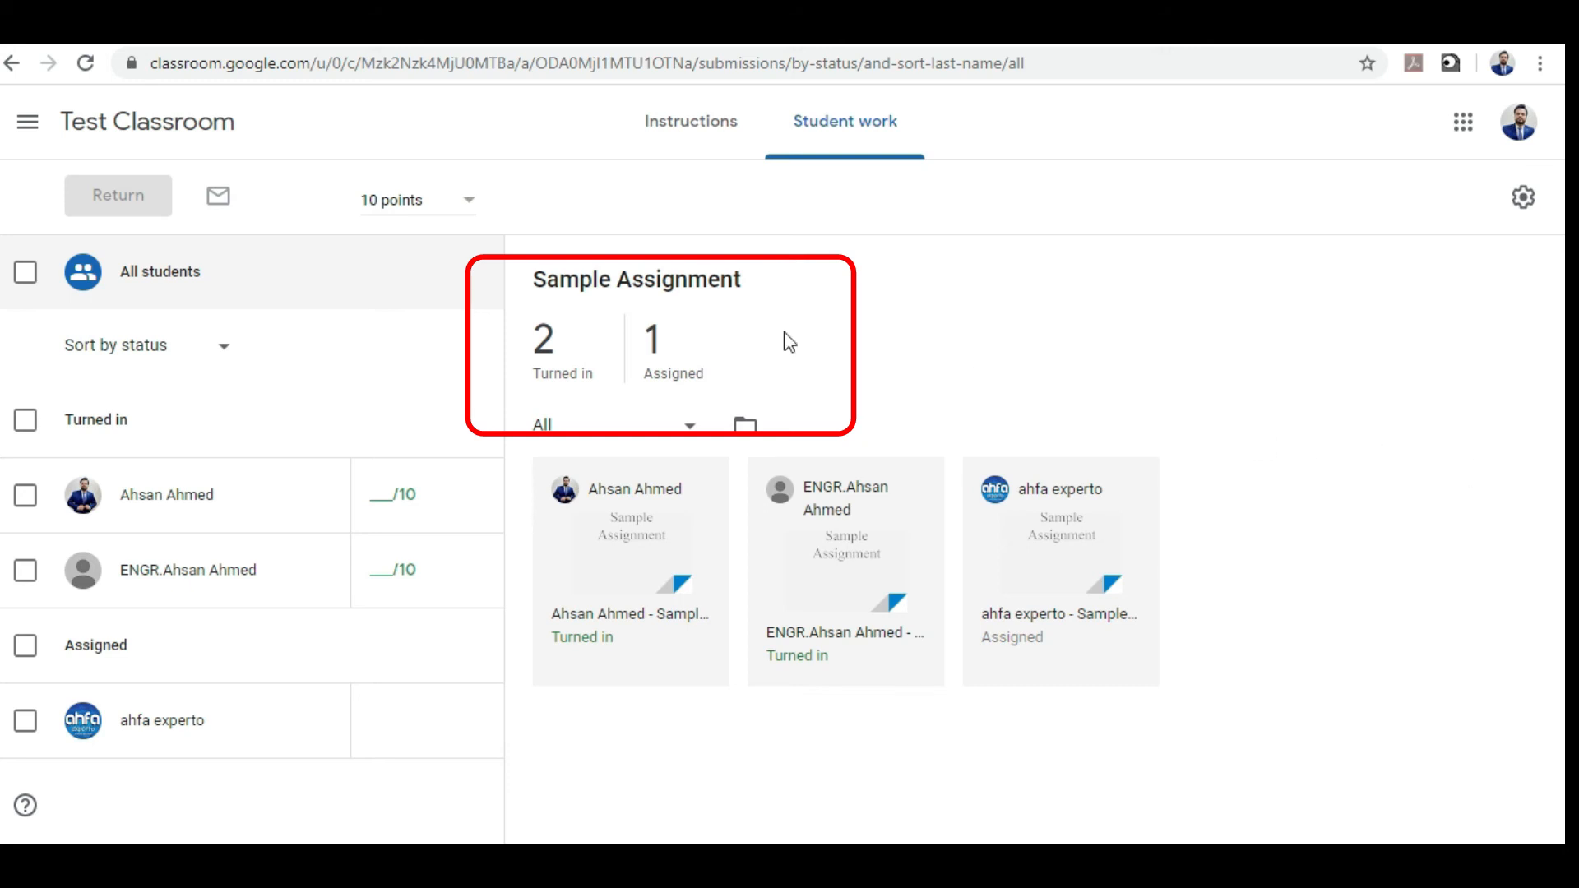
{"action": "left_click", "coordinate": [566, 347]}
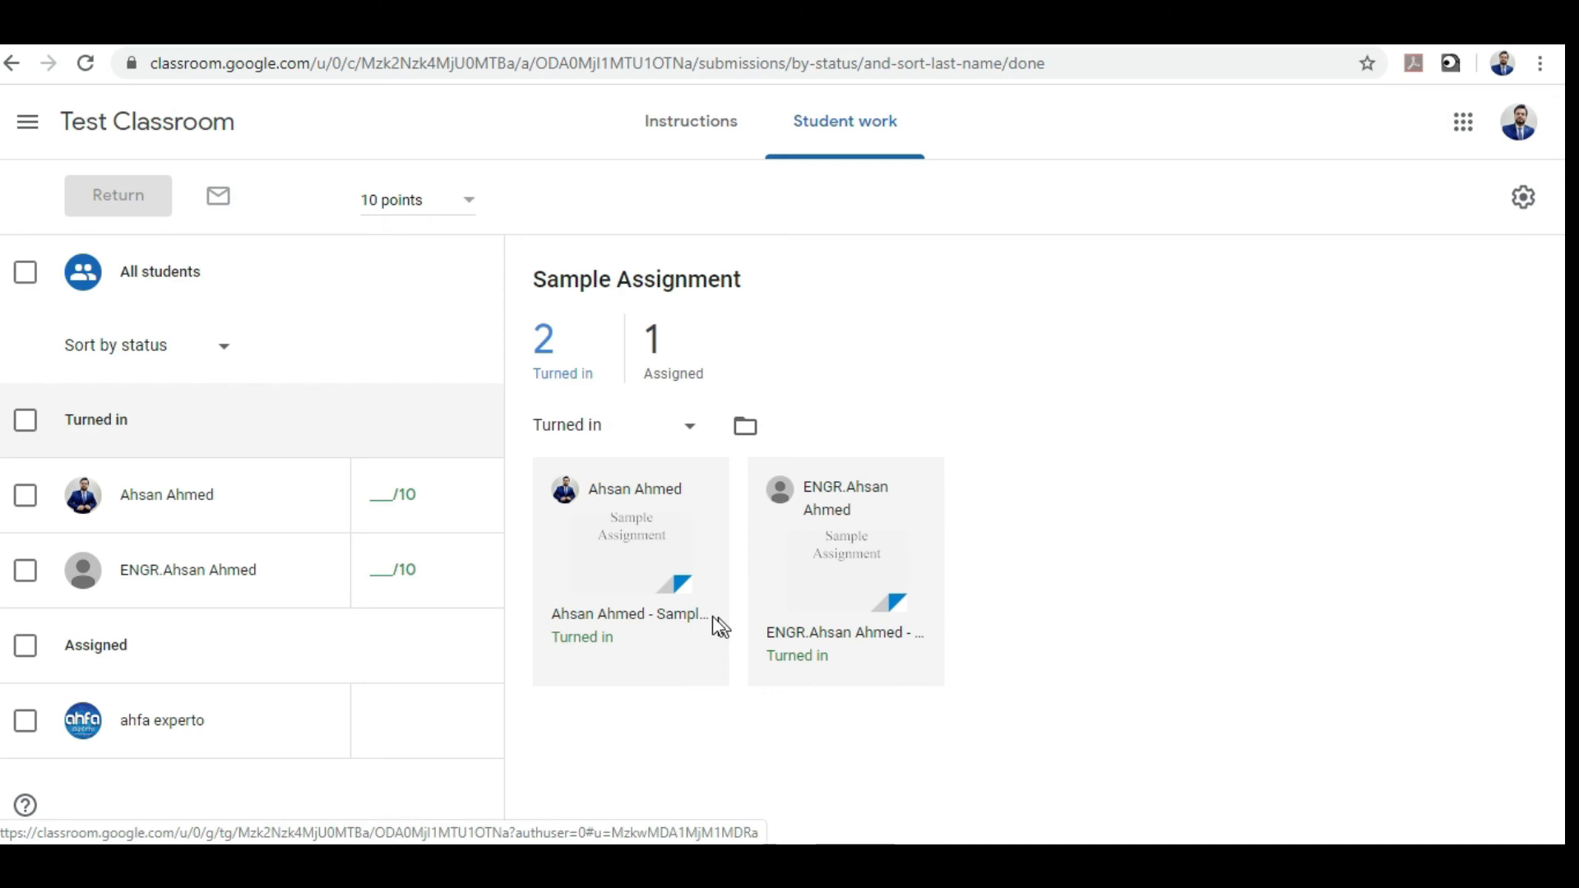
Open the first turned-in submission, look through its document and expand the levels of the first rubric criterion.
{"action": "left_click", "coordinate": [623, 605]}
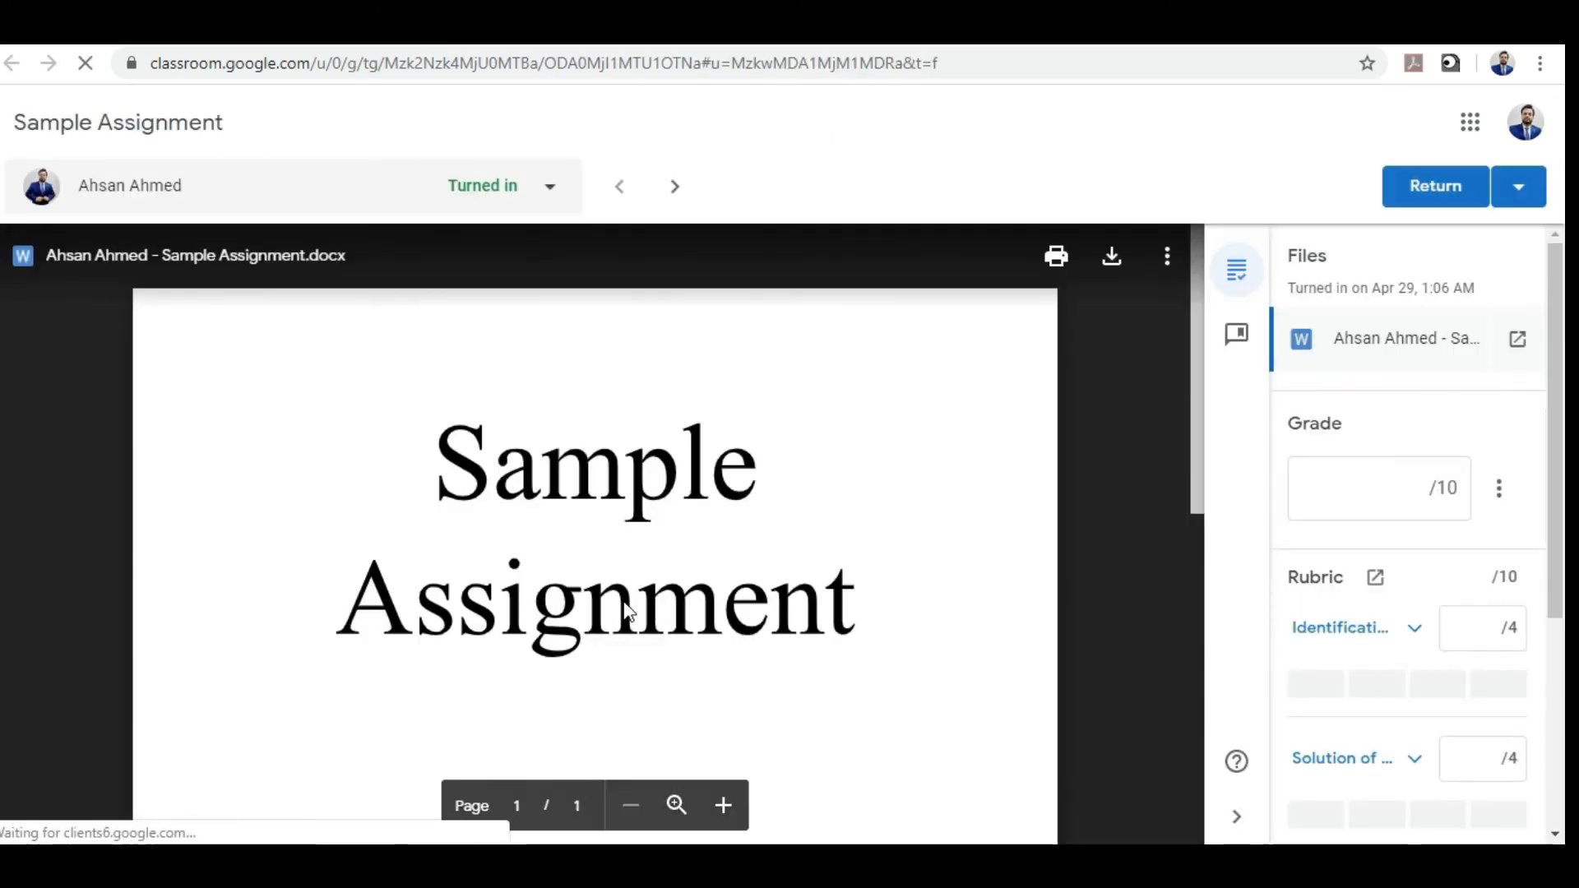
{"action": "scroll", "coordinate": [667, 576], "scroll_direction": "down", "scroll_amount": 1}
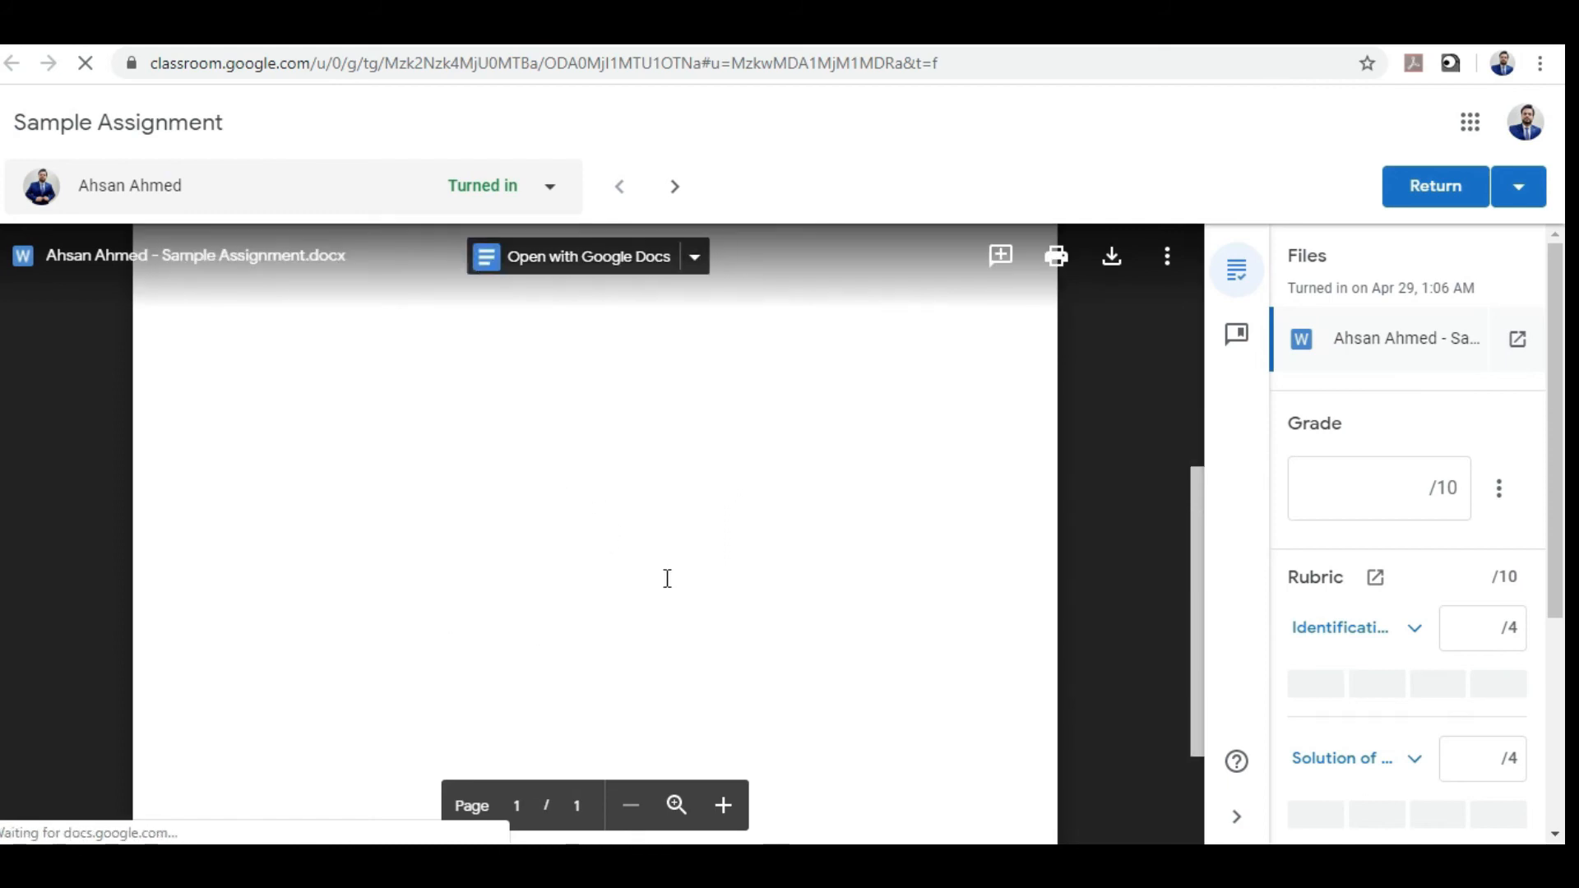
{"action": "scroll", "coordinate": [667, 578], "scroll_direction": "up", "scroll_amount": 1}
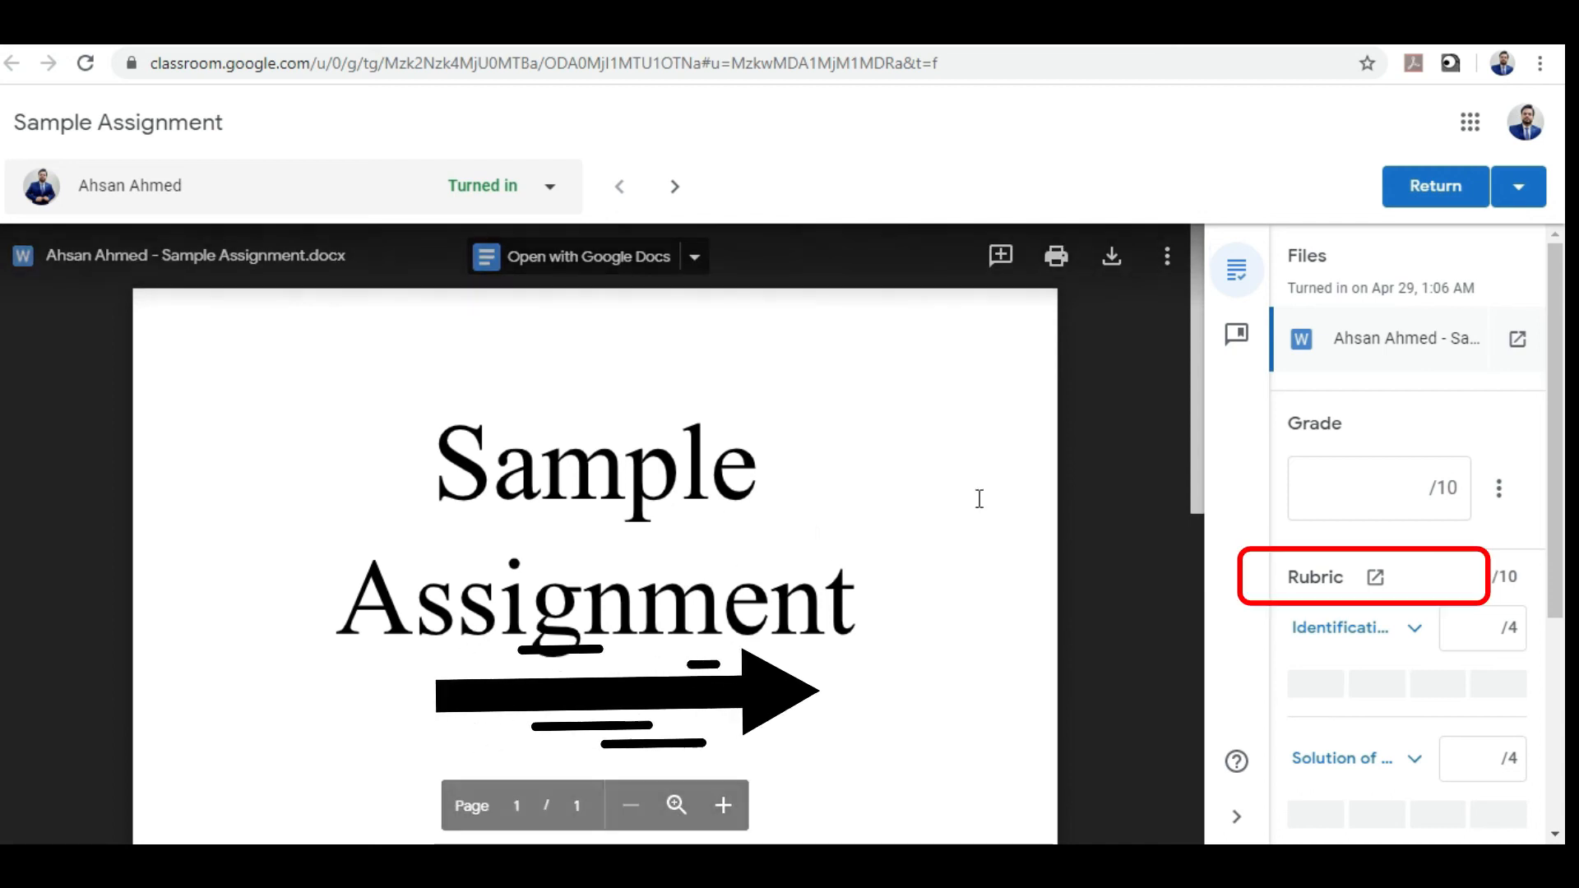
{"action": "left_click", "coordinate": [1407, 643]}
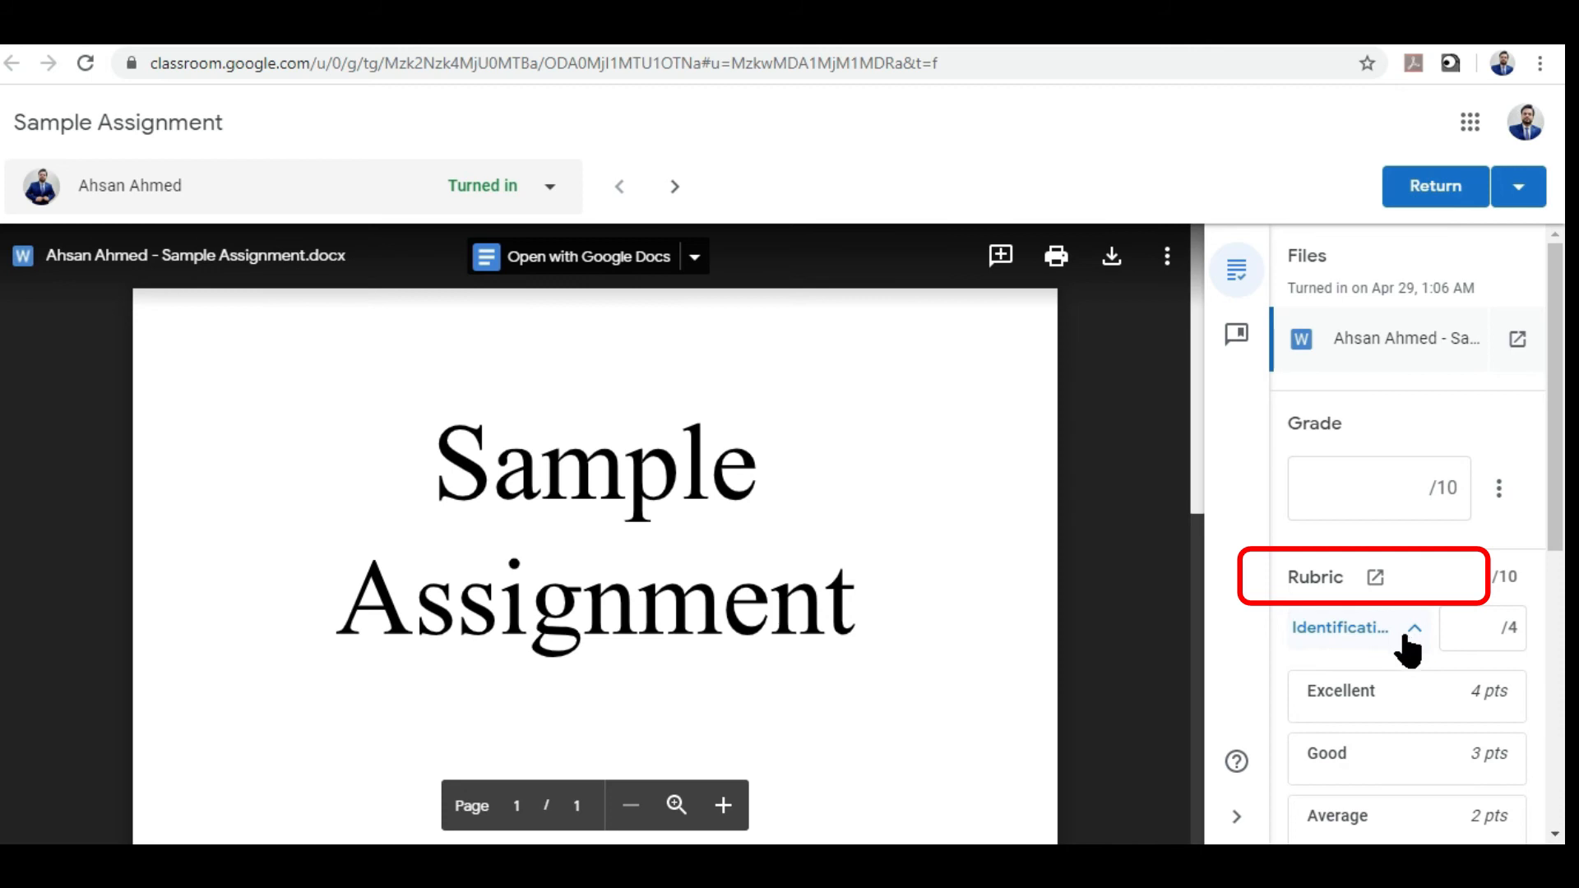